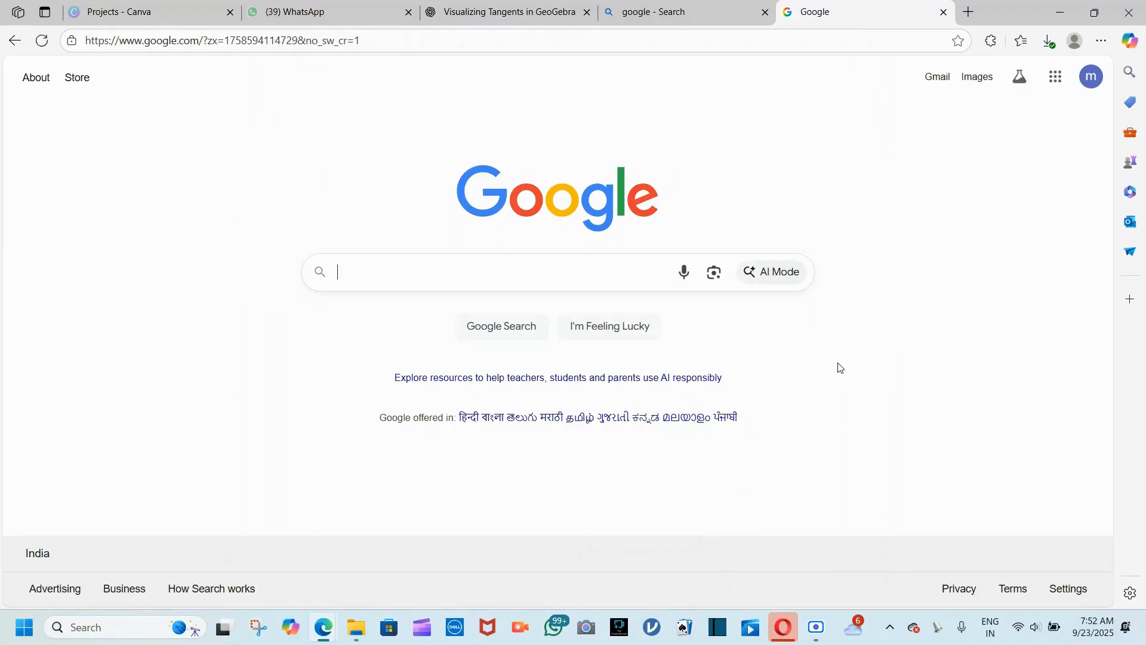
# Search Google for geogebra, open the official GeoGebra website and start its online calculator
pyautogui.write('geoge')
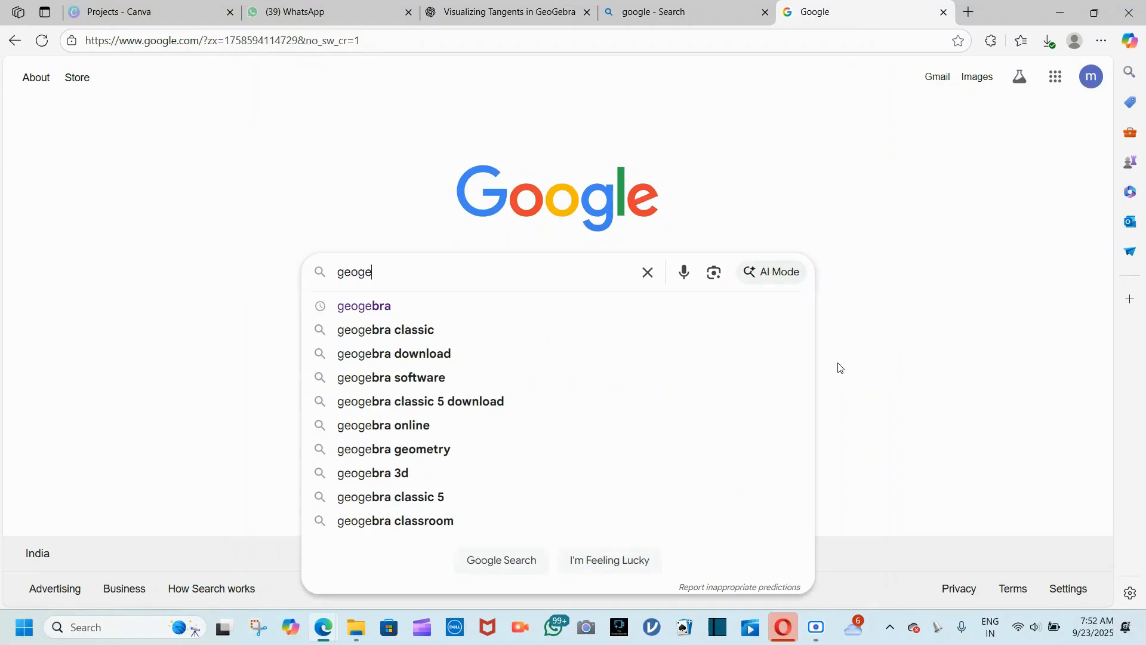
pyautogui.write('bra')
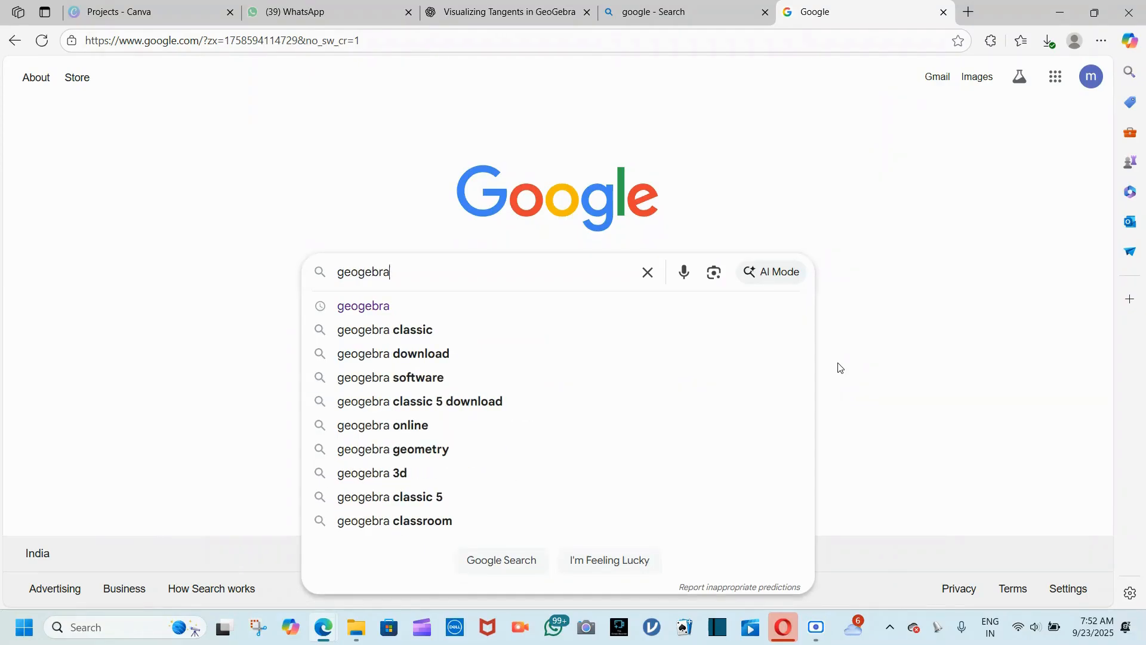
pyautogui.press('Return')
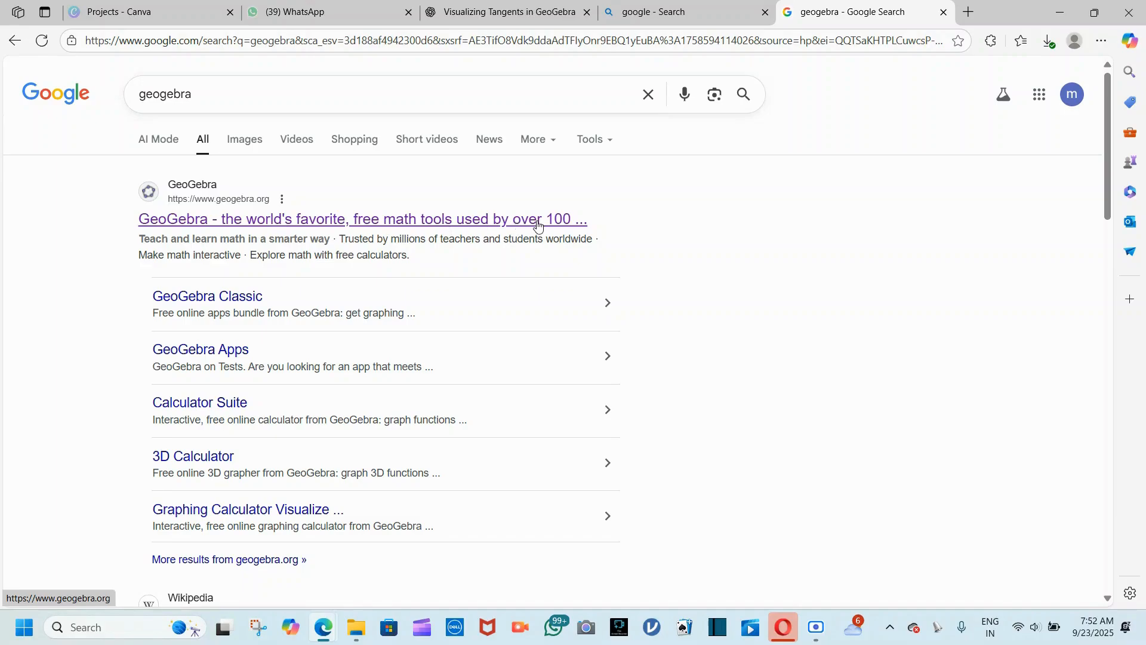
pyautogui.click(431, 221)
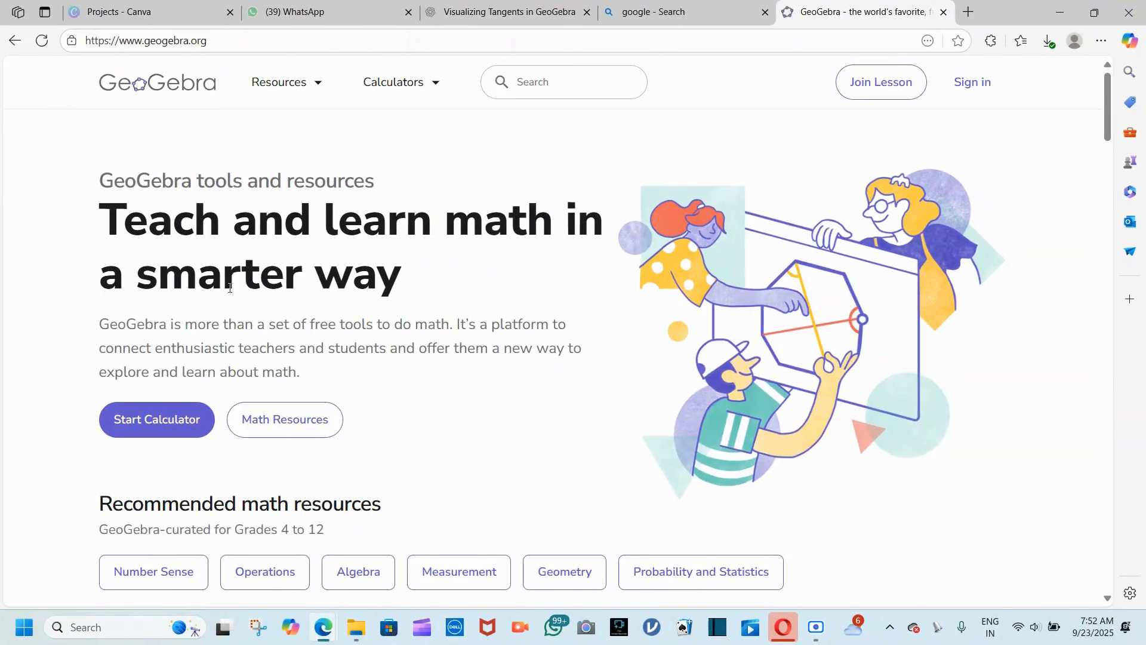
pyautogui.click(121, 427)
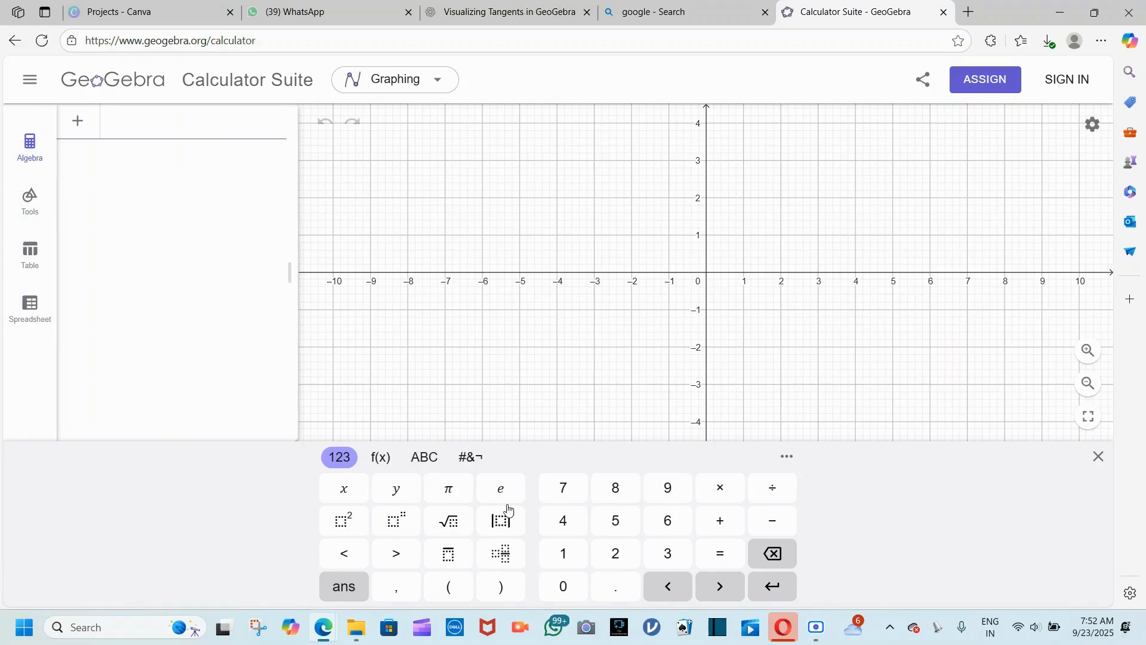
pyautogui.click(380, 457)
pyautogui.click(424, 458)
pyautogui.click(382, 458)
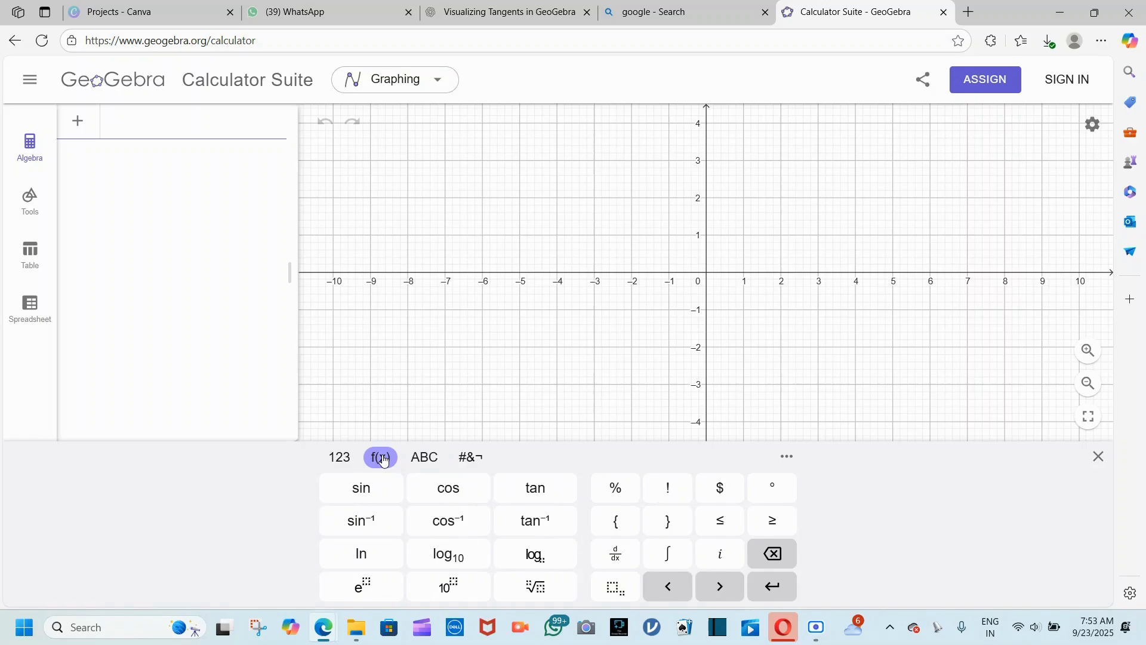
pyautogui.click(592, 304)
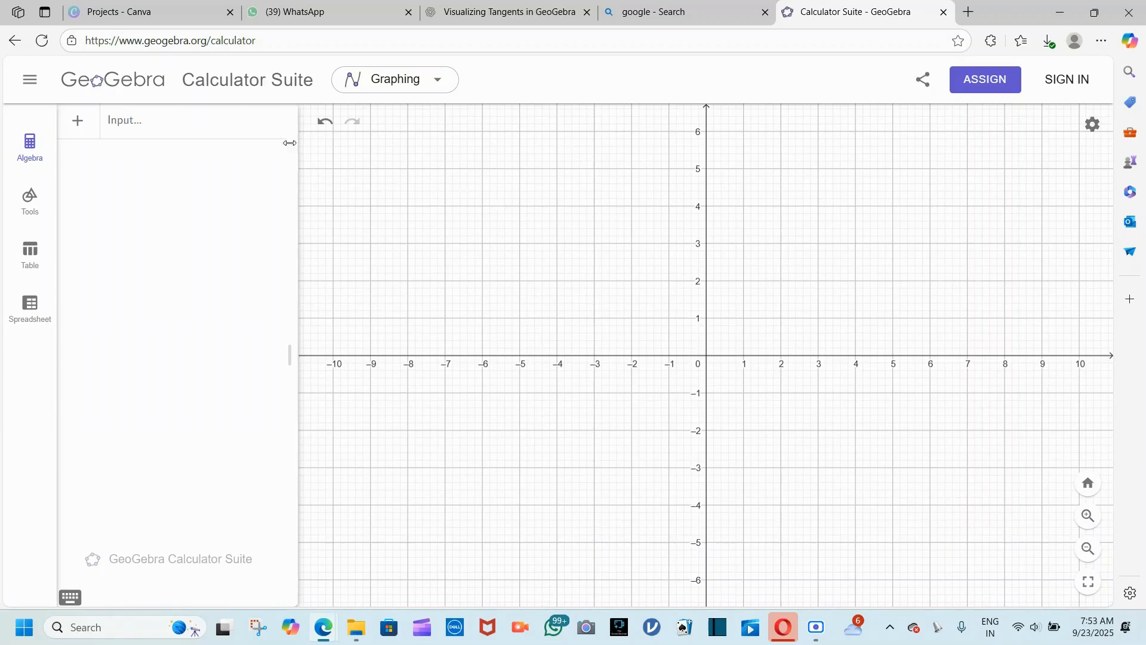
# Switch the calculator to 3D Calculator and hide the grey plane in the 3D view
pyautogui.click(397, 84)
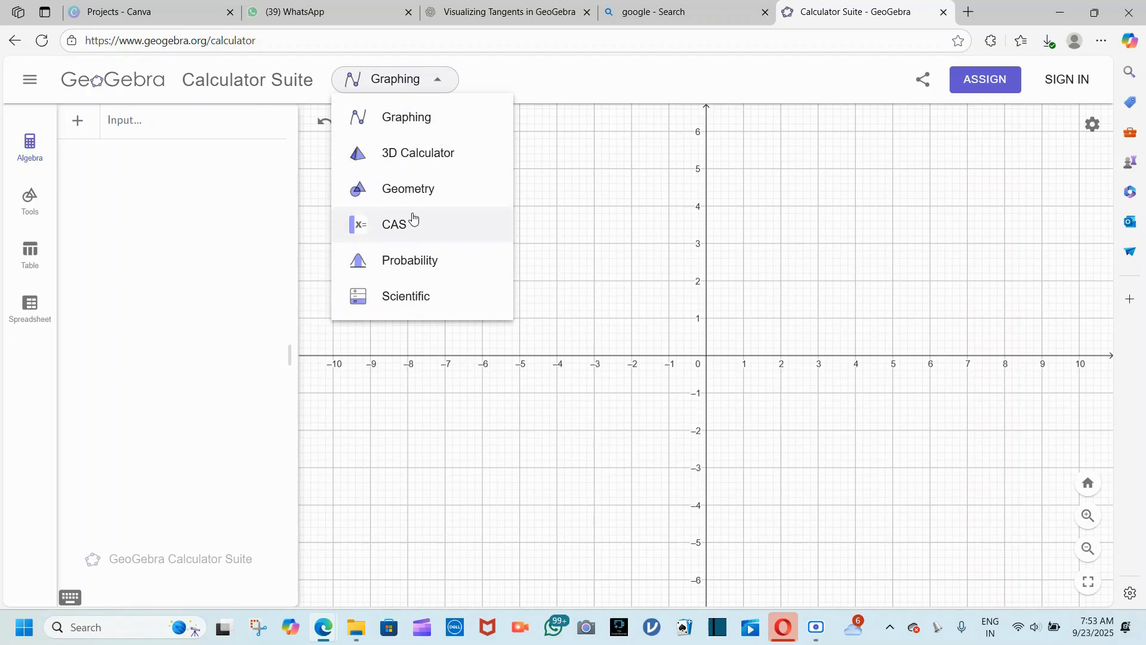
pyautogui.click(387, 156)
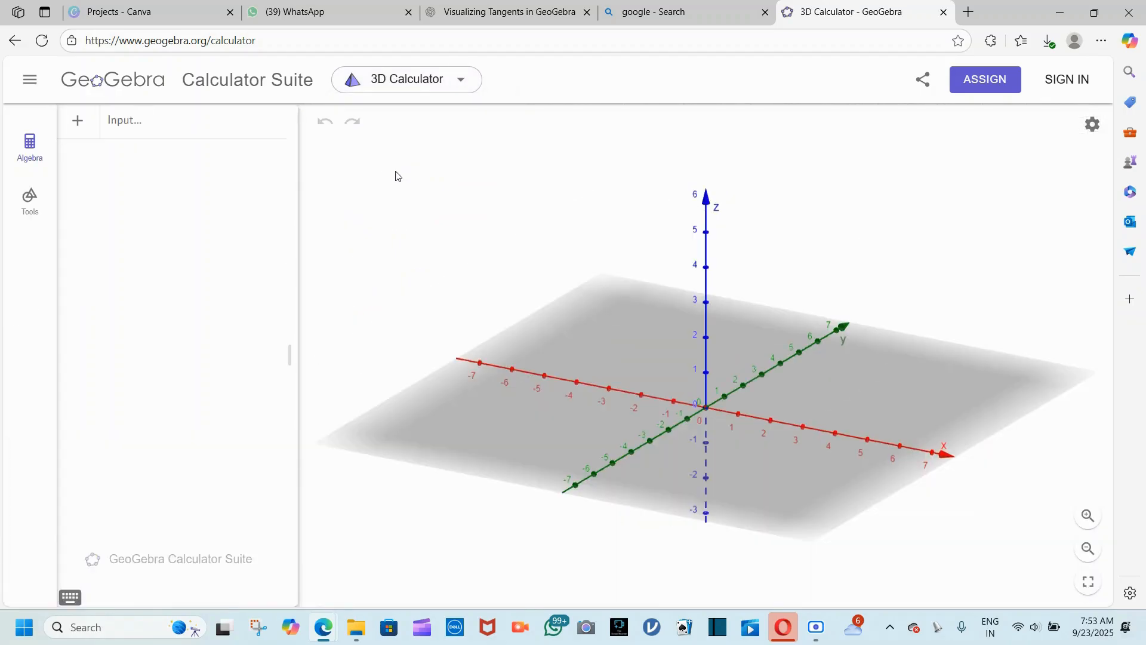
pyautogui.moveTo(537, 432)
pyautogui.mouseDown()
pyautogui.moveTo(567, 432)
pyautogui.moveTo(532, 438)
pyautogui.mouseUp()
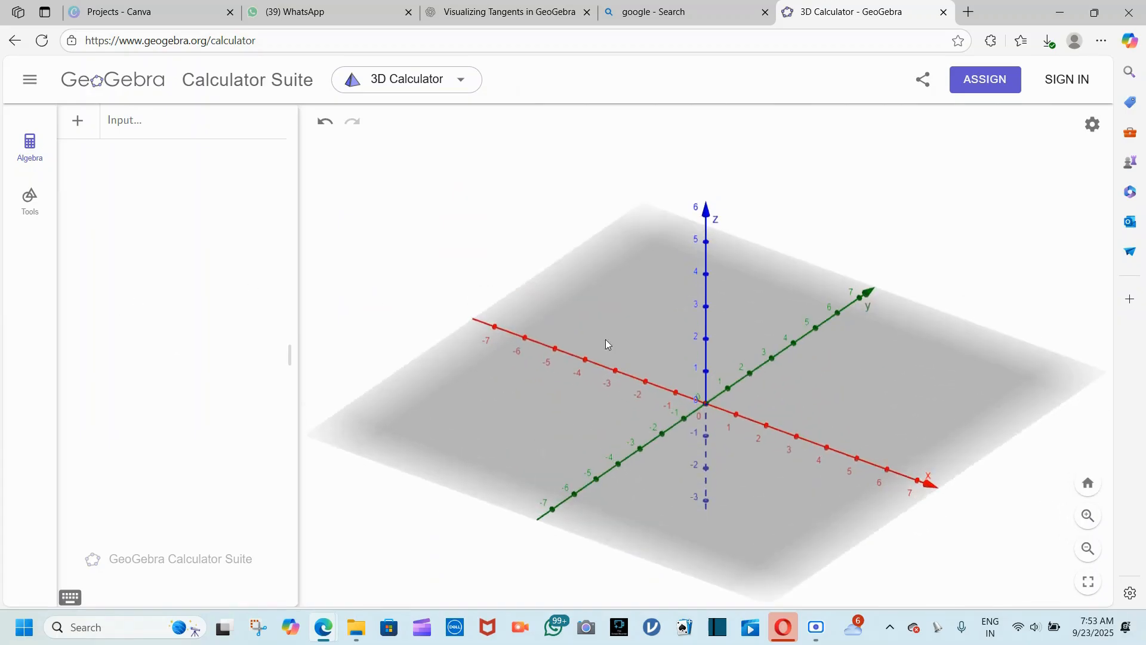
pyautogui.rightClick(854, 348)
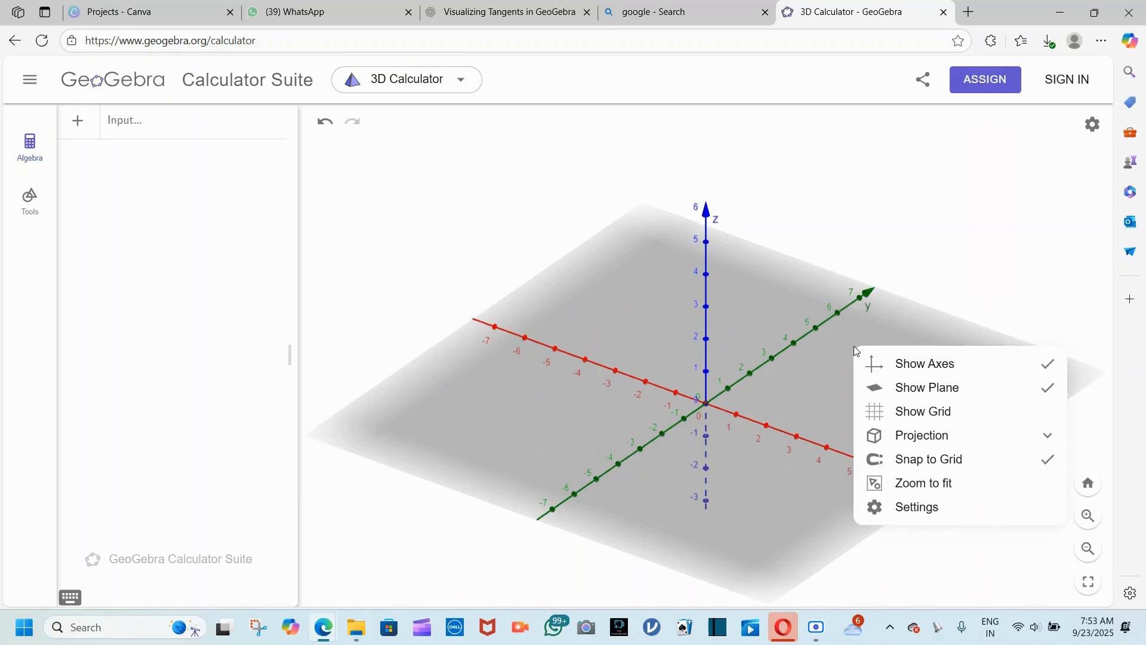
pyautogui.click(893, 388)
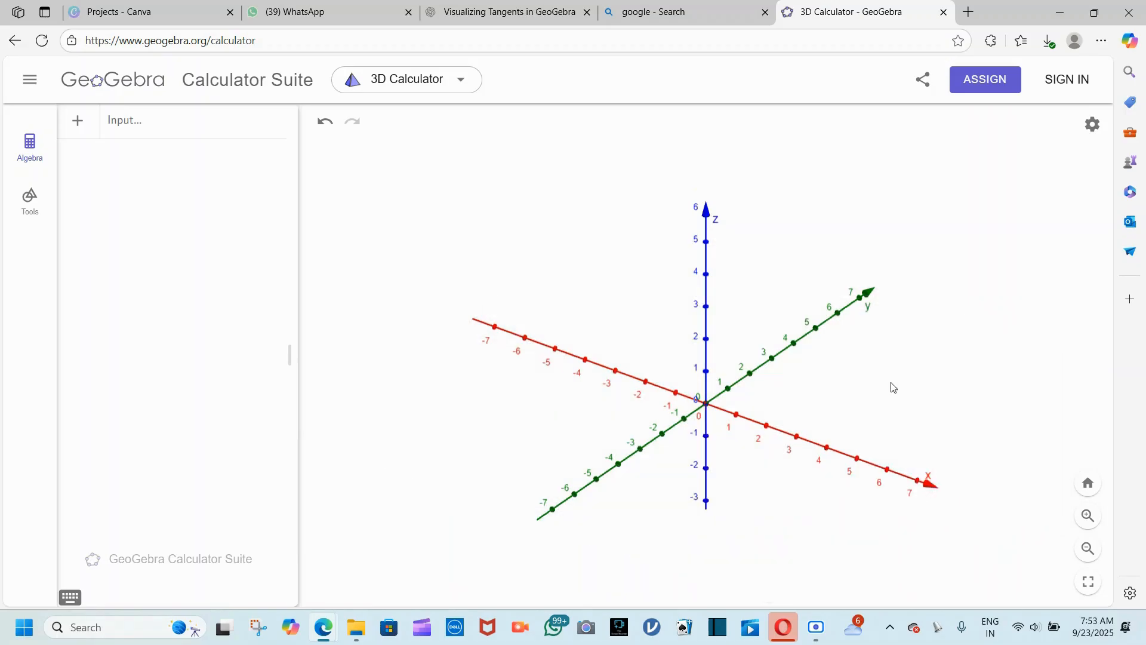
pyautogui.moveTo(895, 391)
pyautogui.mouseDown()
pyautogui.moveTo(893, 374)
pyautogui.moveTo(893, 386)
pyautogui.mouseUp()
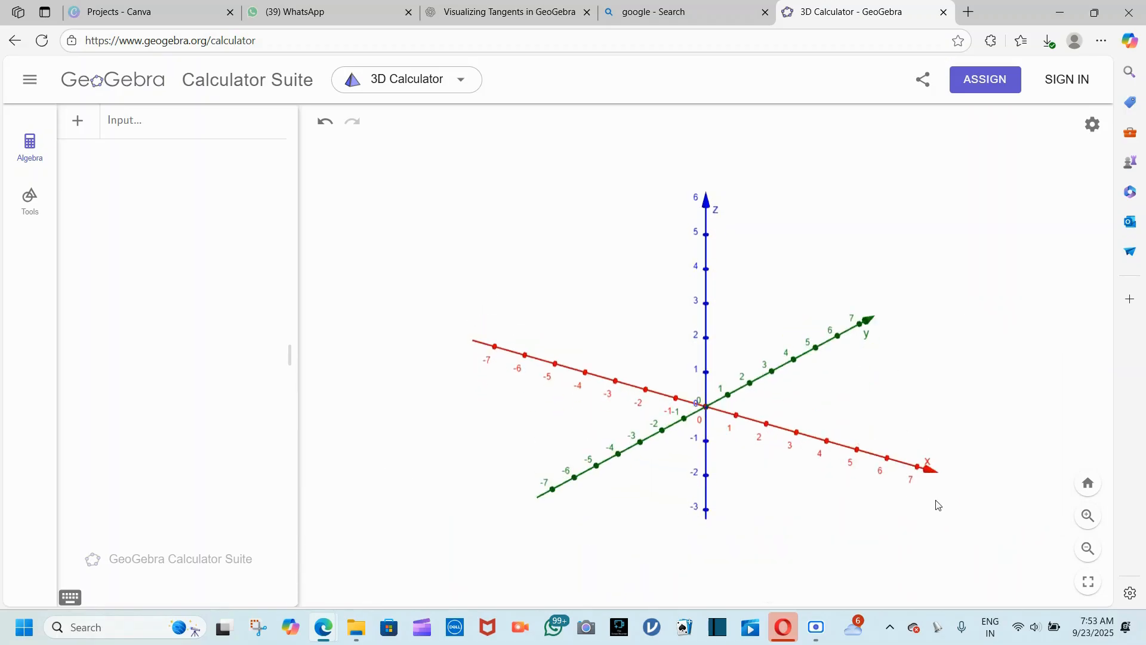
pyautogui.moveTo(936, 470); pyautogui.dragTo(935, 467)
pyautogui.moveTo(887, 377); pyautogui.dragTo(894, 381)
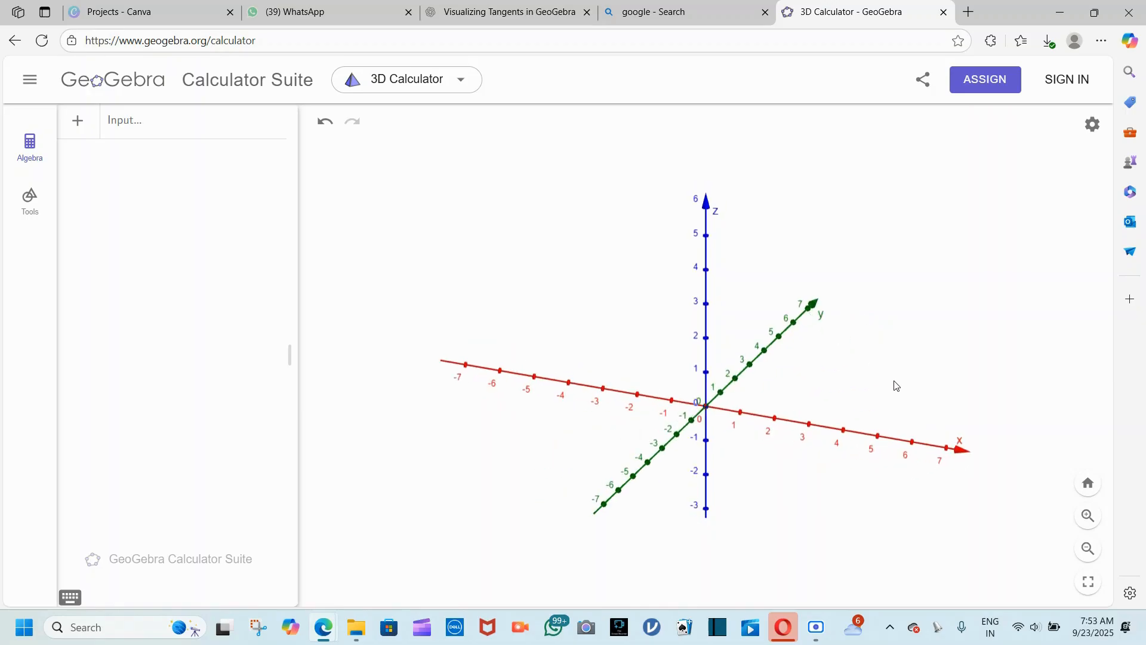
pyautogui.moveTo(825, 347); pyautogui.dragTo(770, 347)
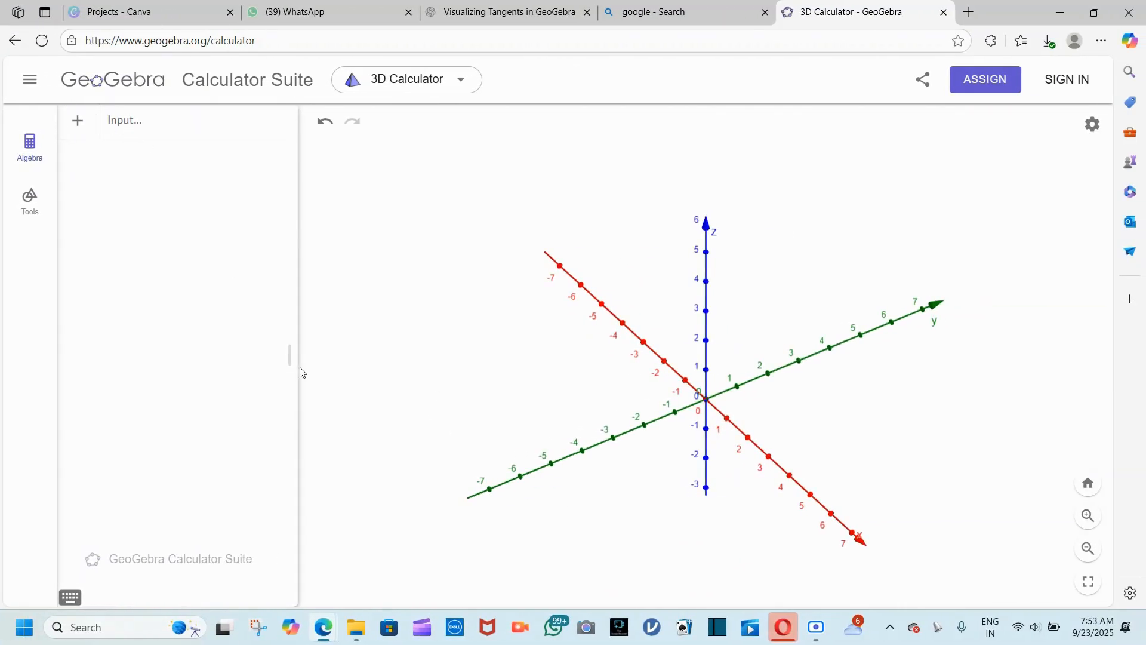
# Widen the algebra area and define the function x from x = 0 to x = 5 with the Function command
pyautogui.moveTo(292, 358); pyautogui.dragTo(433, 358)
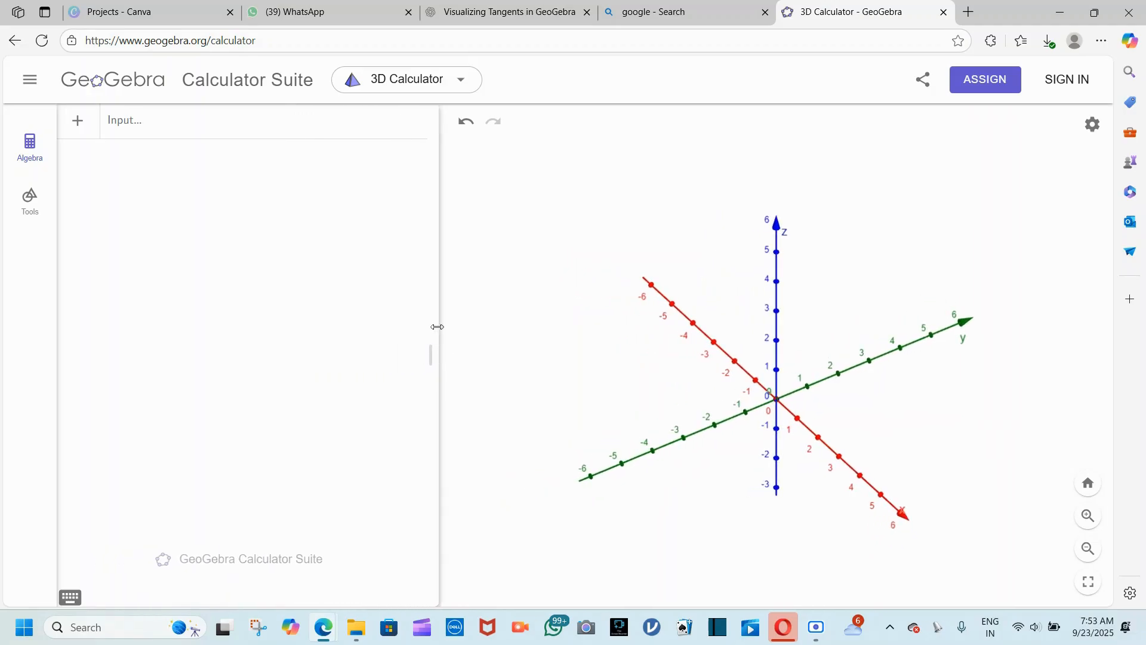
pyautogui.click(195, 121)
pyautogui.write('function')
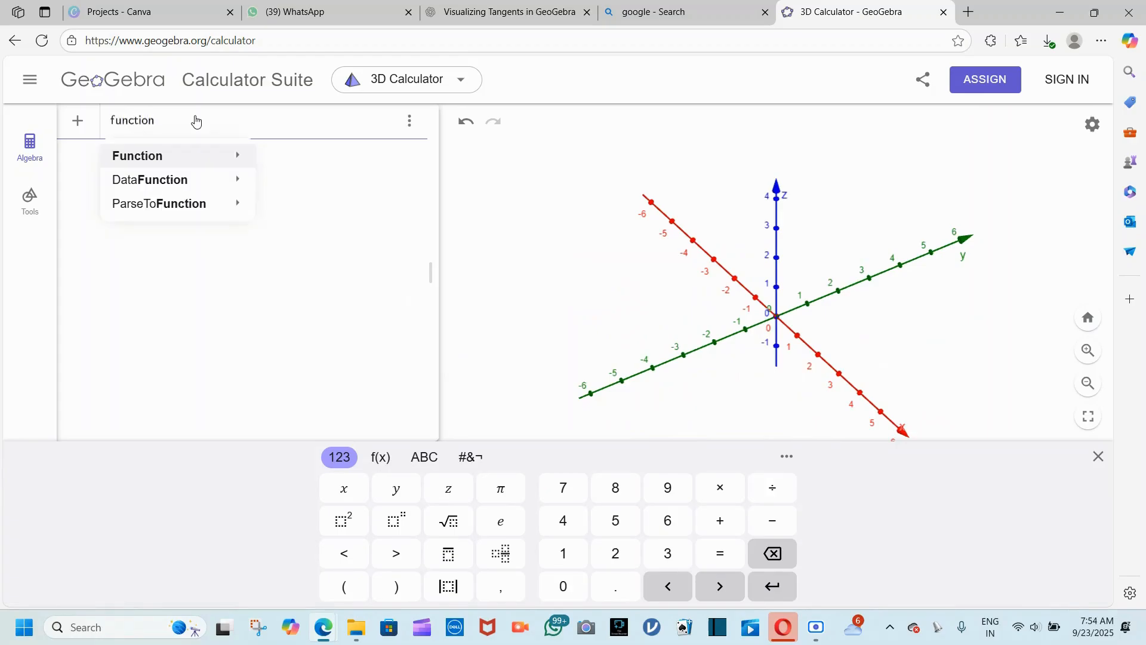
pyautogui.moveTo(222, 160)
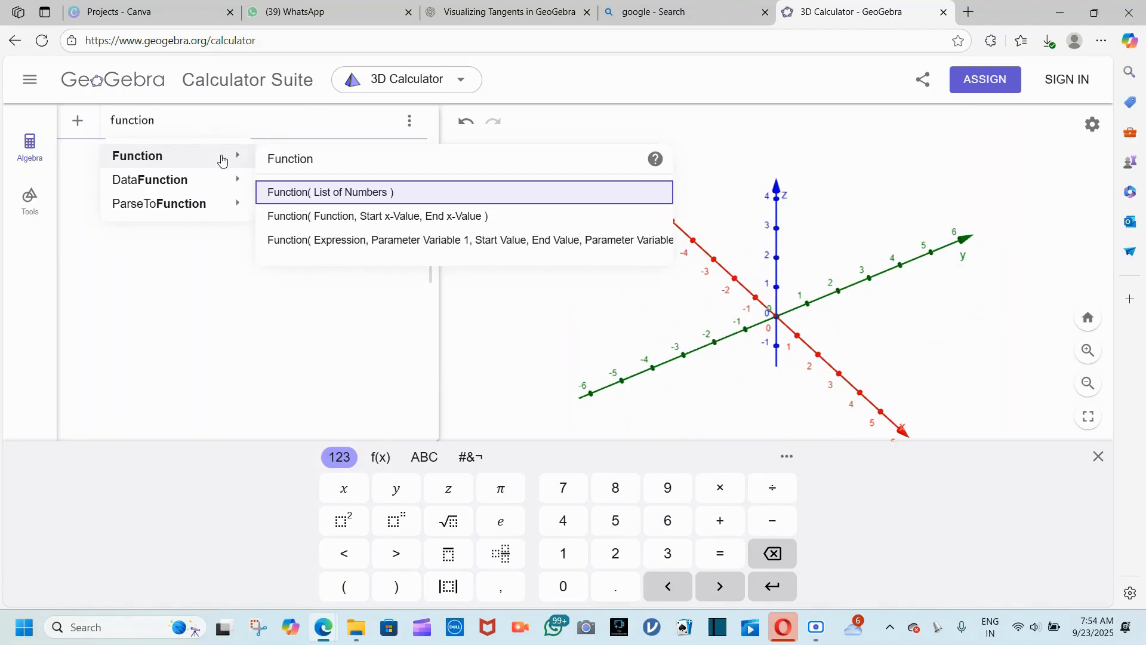
pyautogui.click(326, 222)
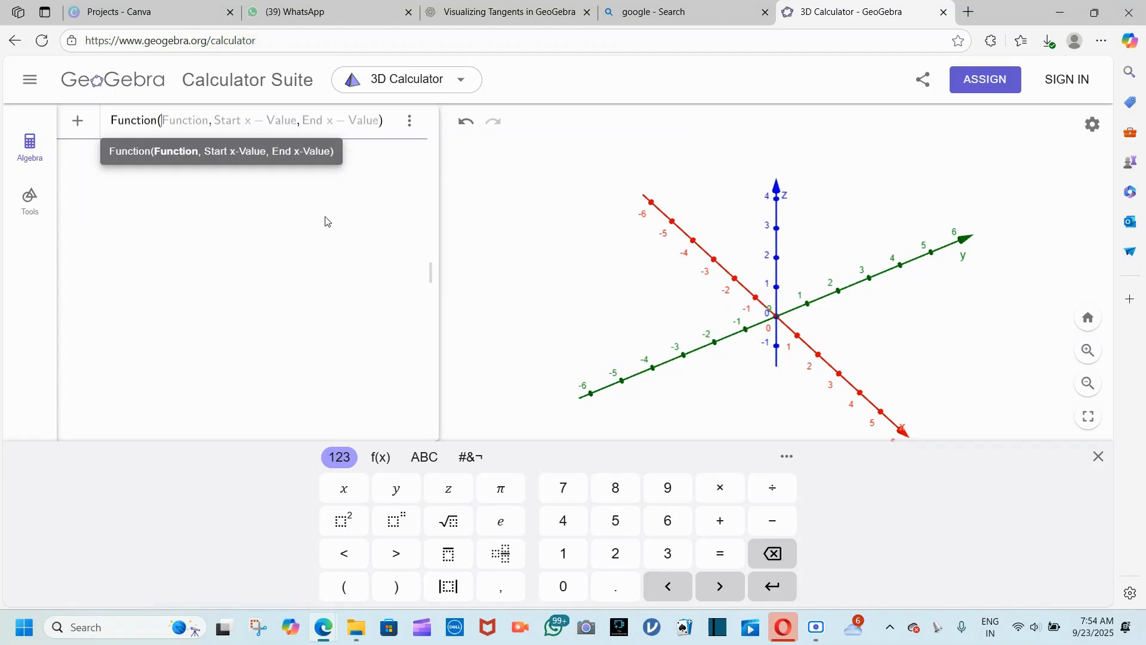
pyautogui.write('x')
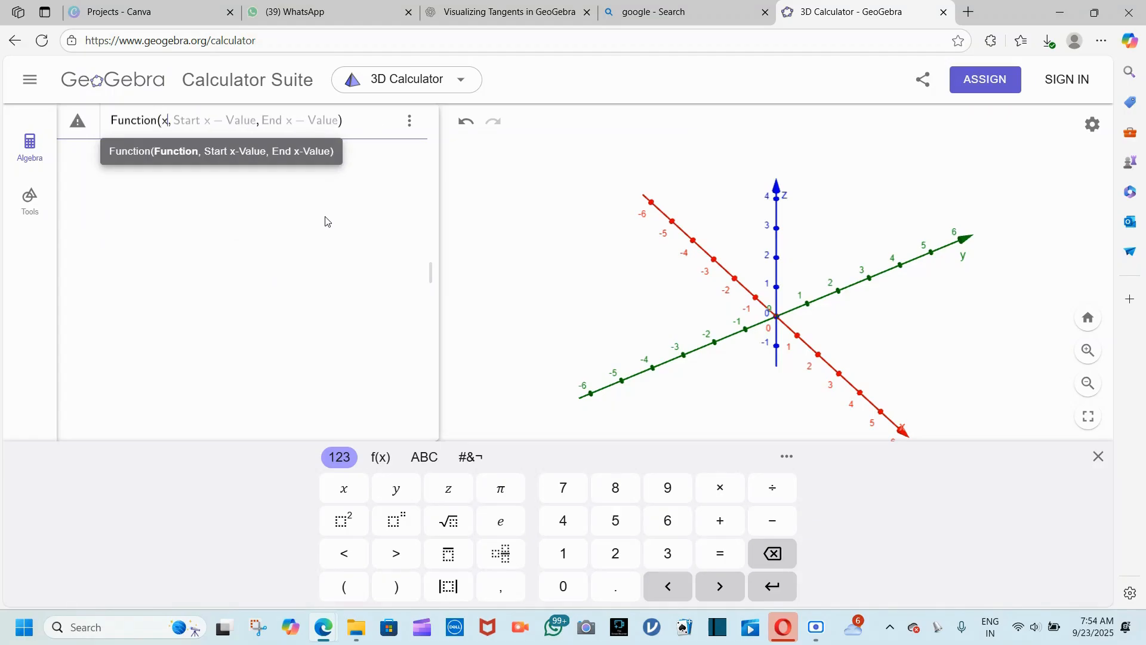
pyautogui.press('Right')
pyautogui.write('0')
pyautogui.press('Right')
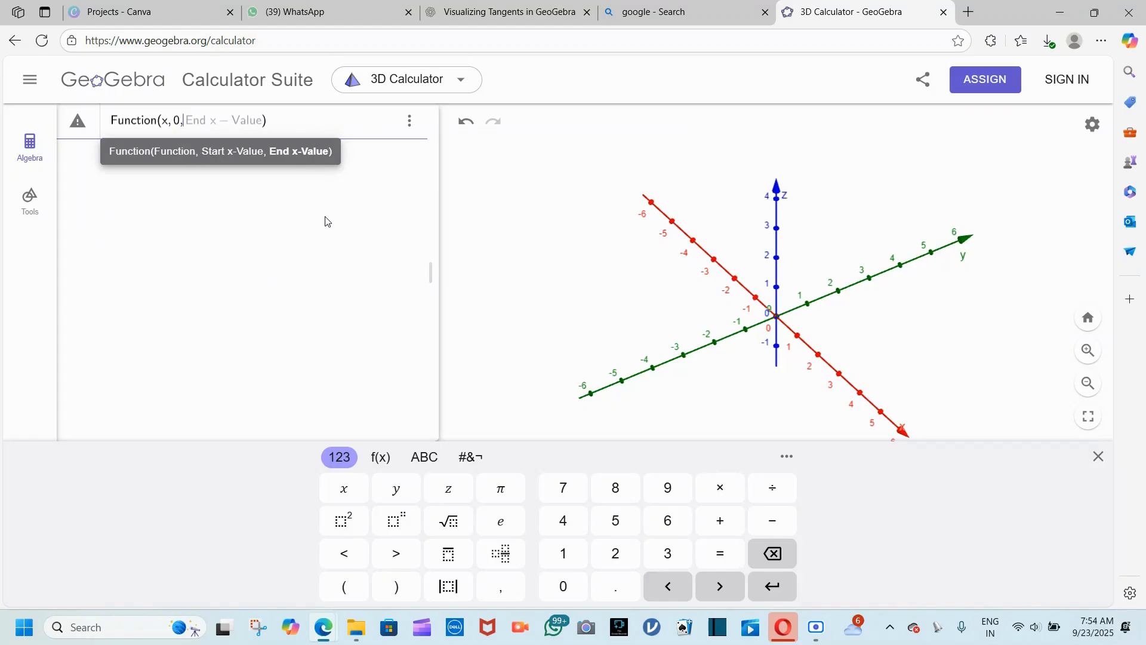
pyautogui.write('5')
pyautogui.press('Return')
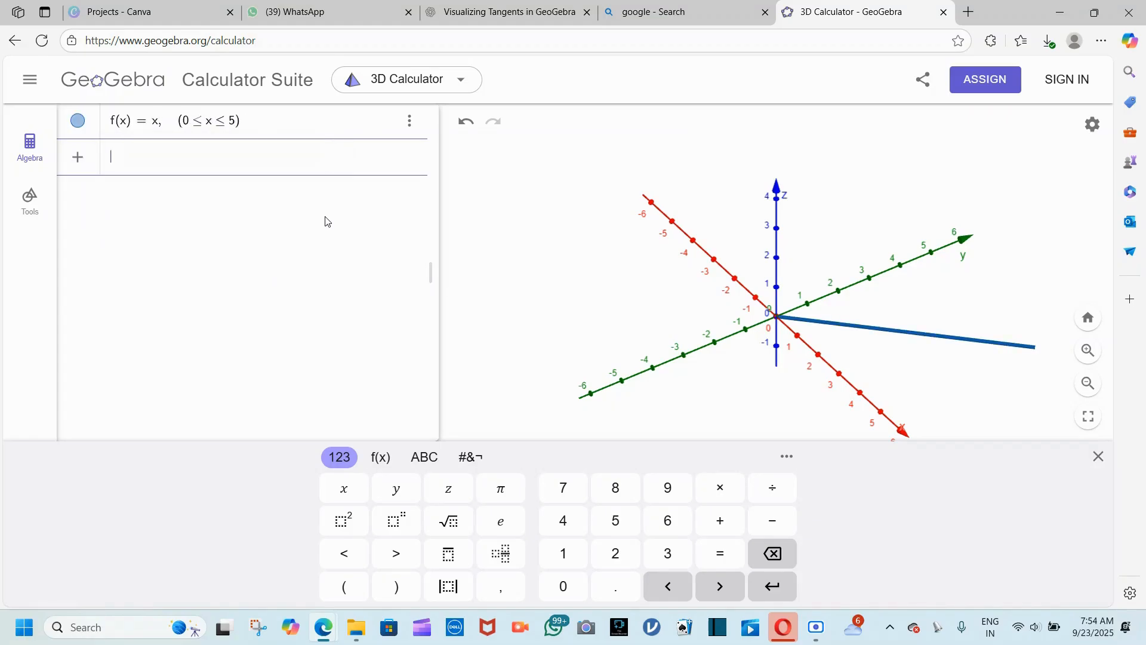
# Rotate the function f by the angle α about xAxis using the Rotate command with object, angle and axis of rotation
pyautogui.click(548, 277)
pyautogui.moveTo(534, 297)
pyautogui.mouseDown()
pyautogui.moveTo(540, 312)
pyautogui.moveTo(519, 299)
pyautogui.mouseUp()
pyautogui.moveTo(929, 513); pyautogui.dragTo(988, 515)
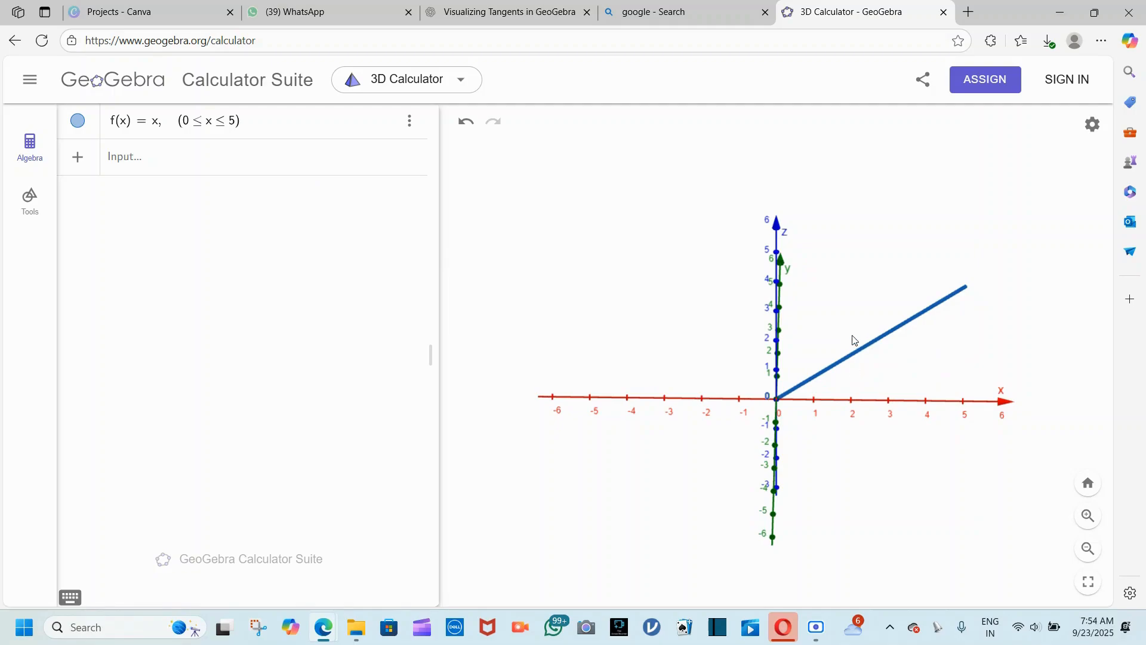
pyautogui.click(219, 167)
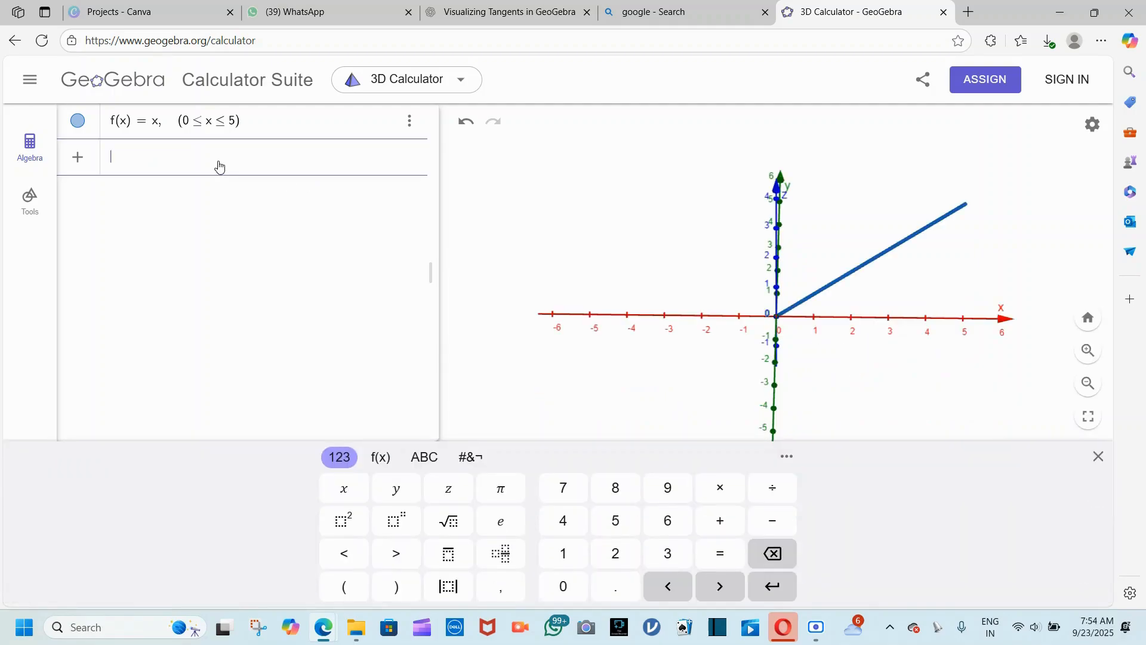
pyautogui.write('rot')
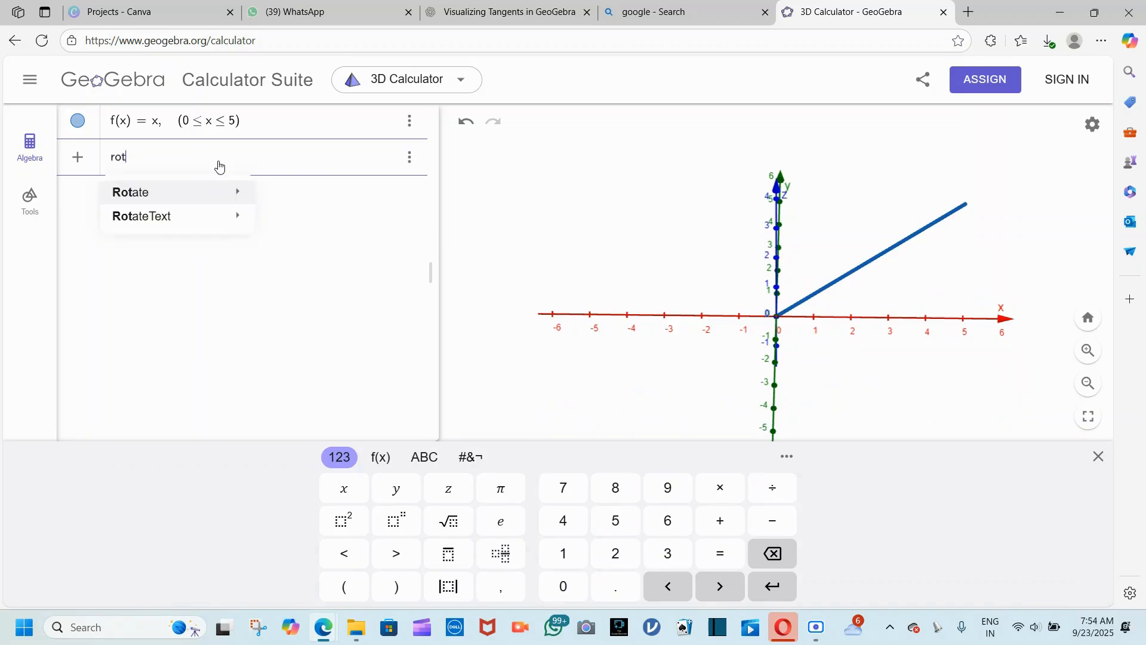
pyautogui.moveTo(235, 202)
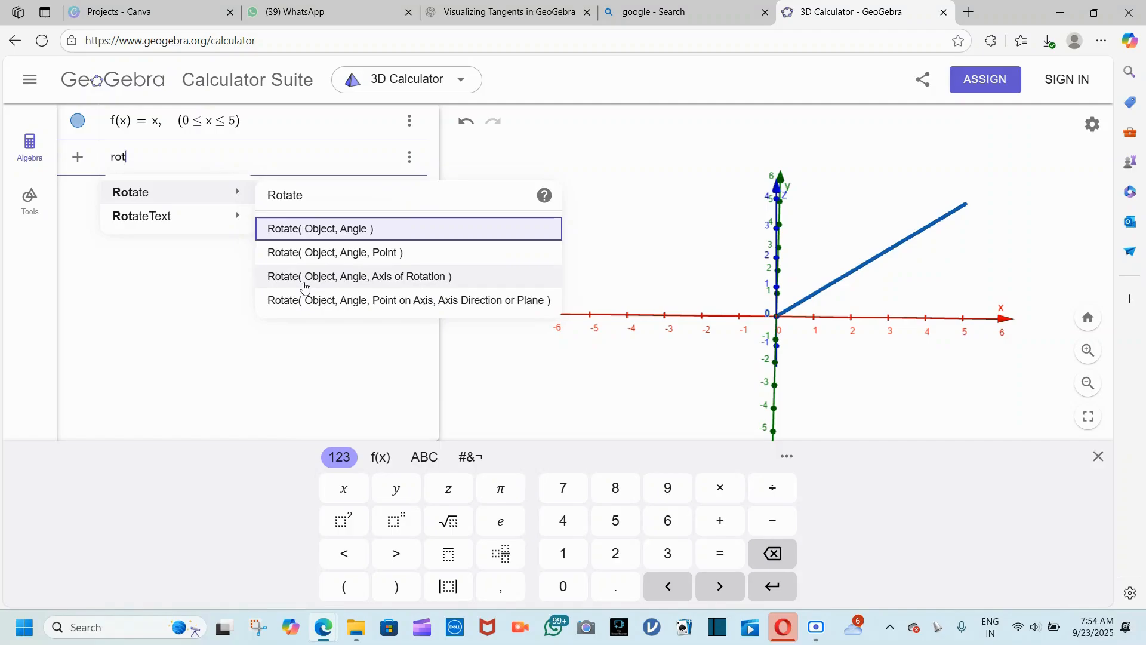
pyautogui.click(398, 276)
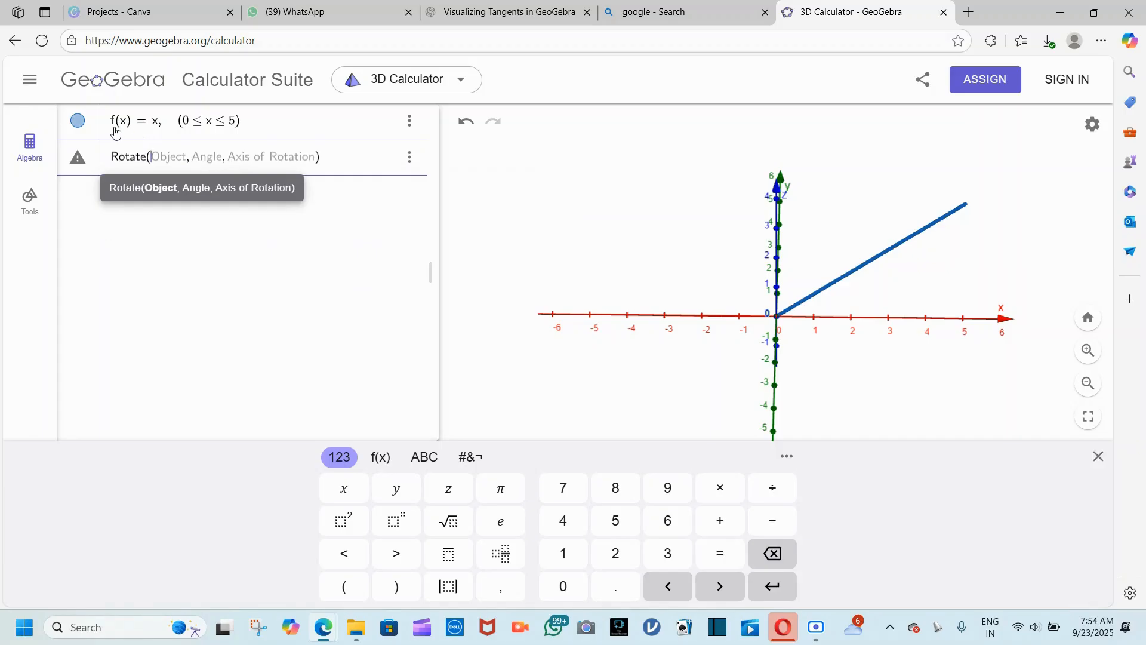
pyautogui.write('f,')
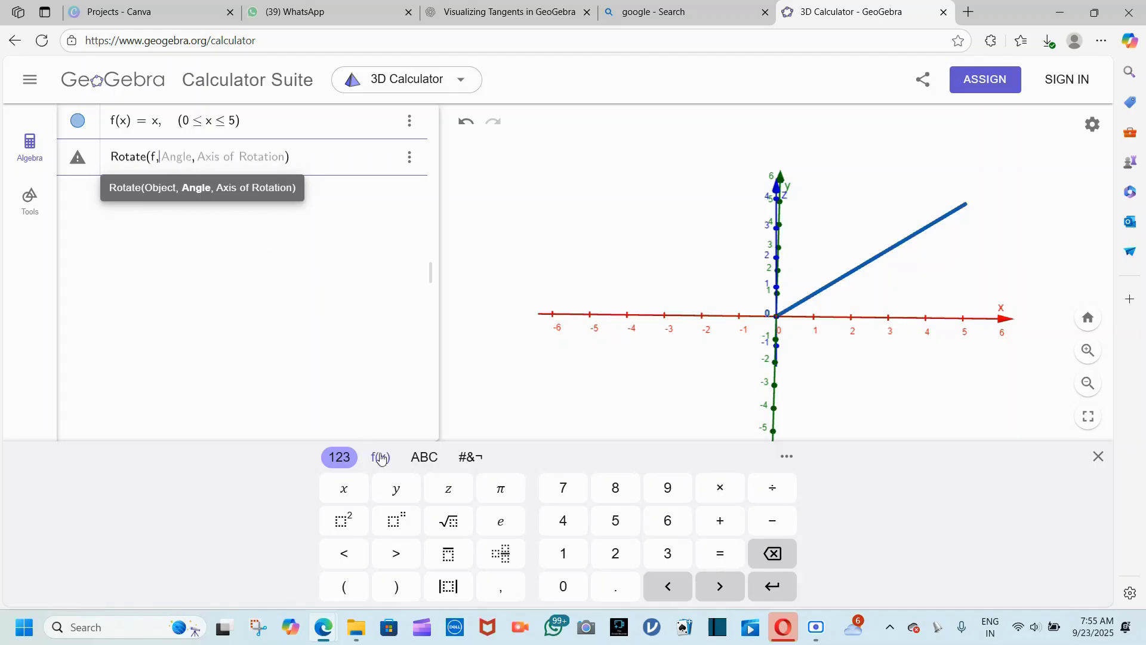
pyautogui.click(429, 461)
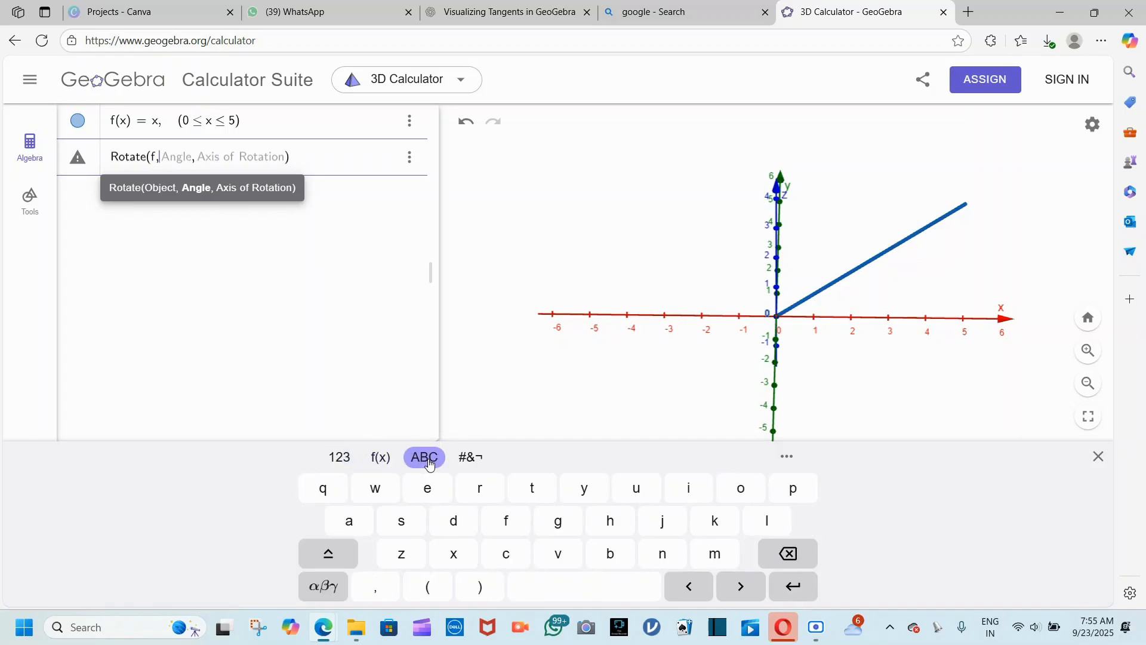
pyautogui.click(324, 588)
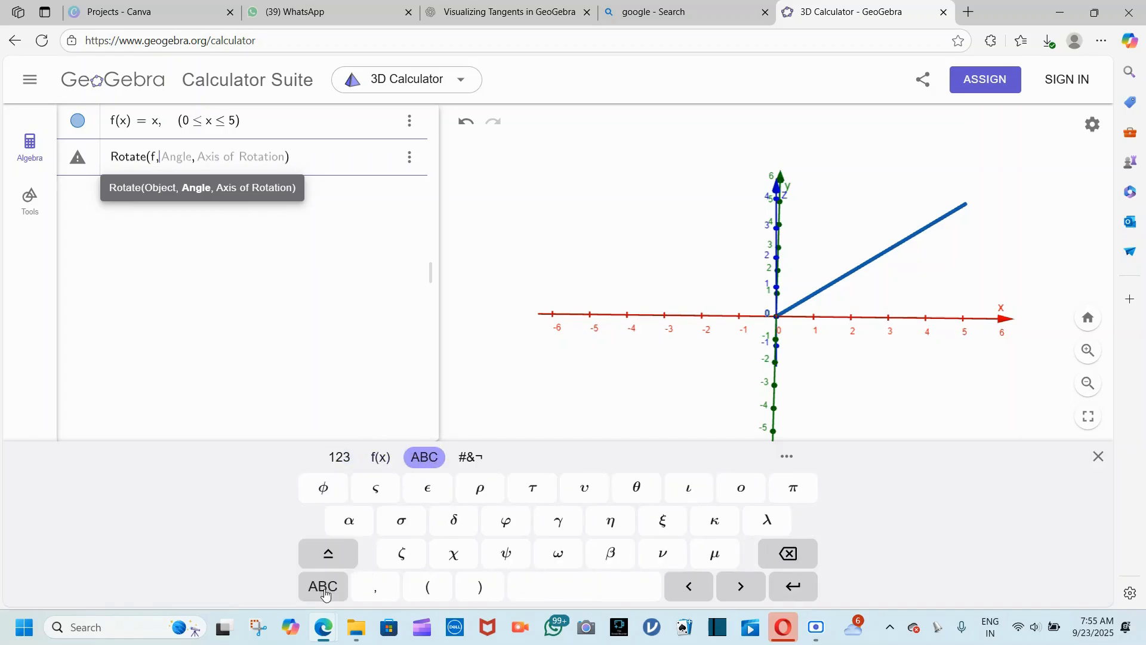
pyautogui.click(351, 533)
pyautogui.press('Right')
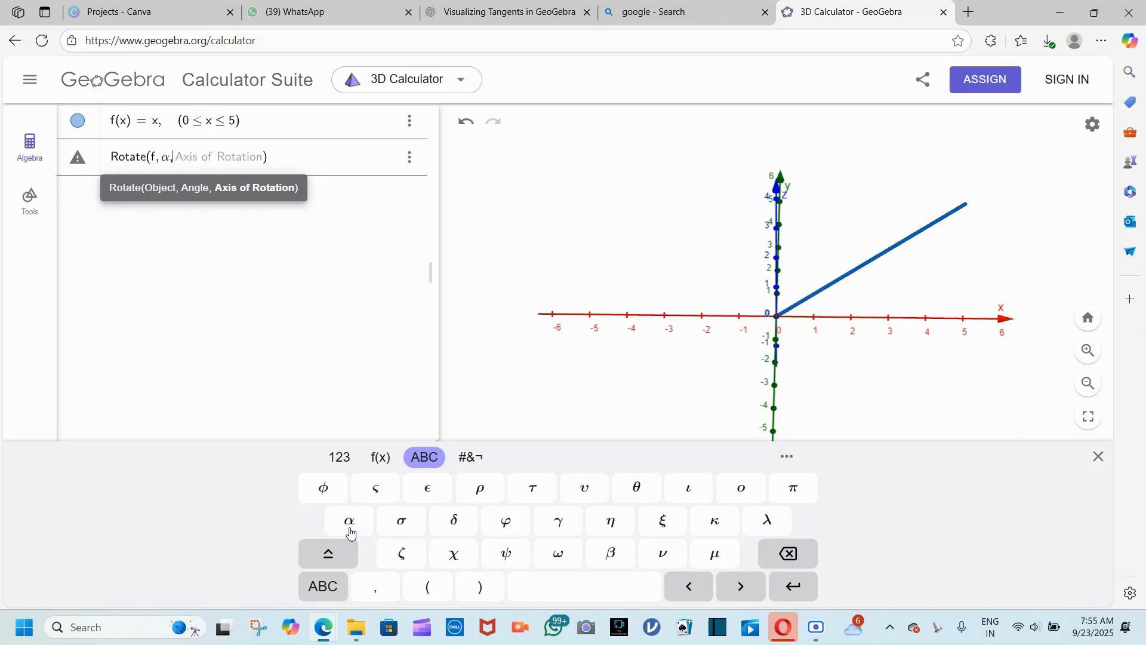
pyautogui.write('xAxis')
pyautogui.press('Return')
pyautogui.click(646, 320)
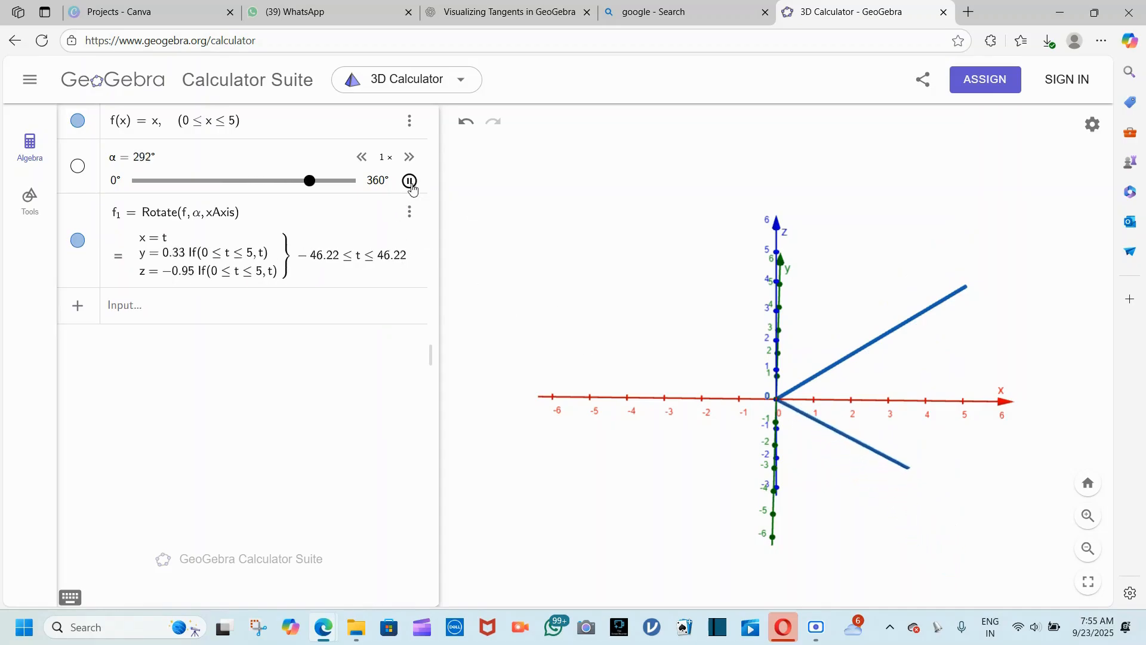
# Stop the animation of the angle α and move its slider to 168°
pyautogui.click(410, 180)
pyautogui.moveTo(821, 475); pyautogui.dragTo(687, 421)
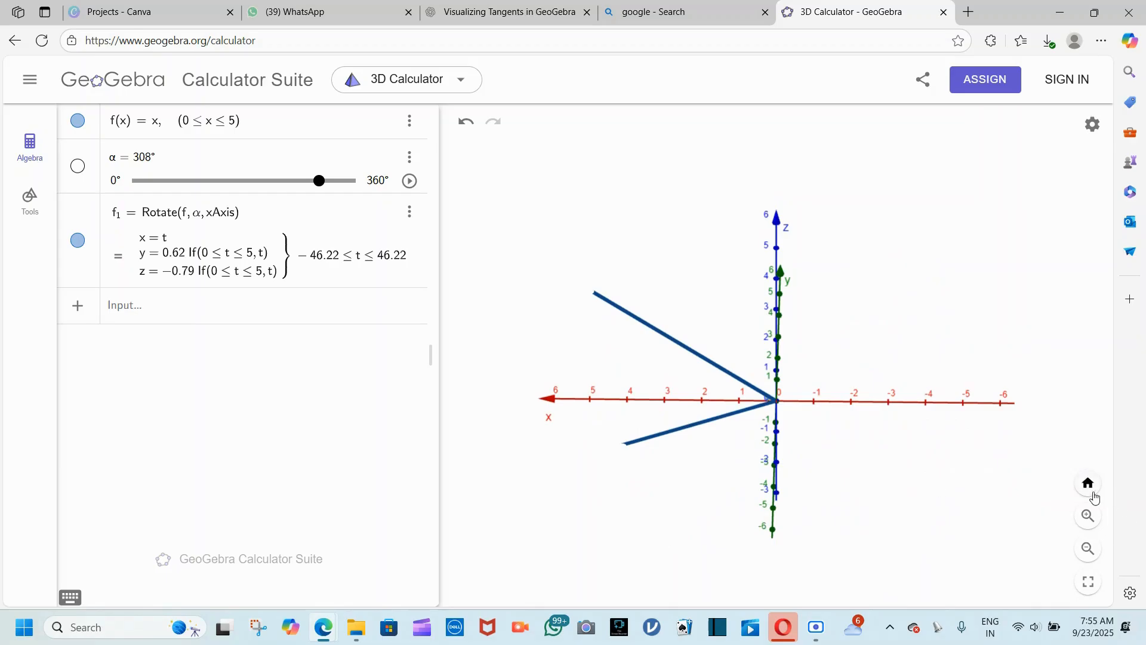
pyautogui.click(1087, 483)
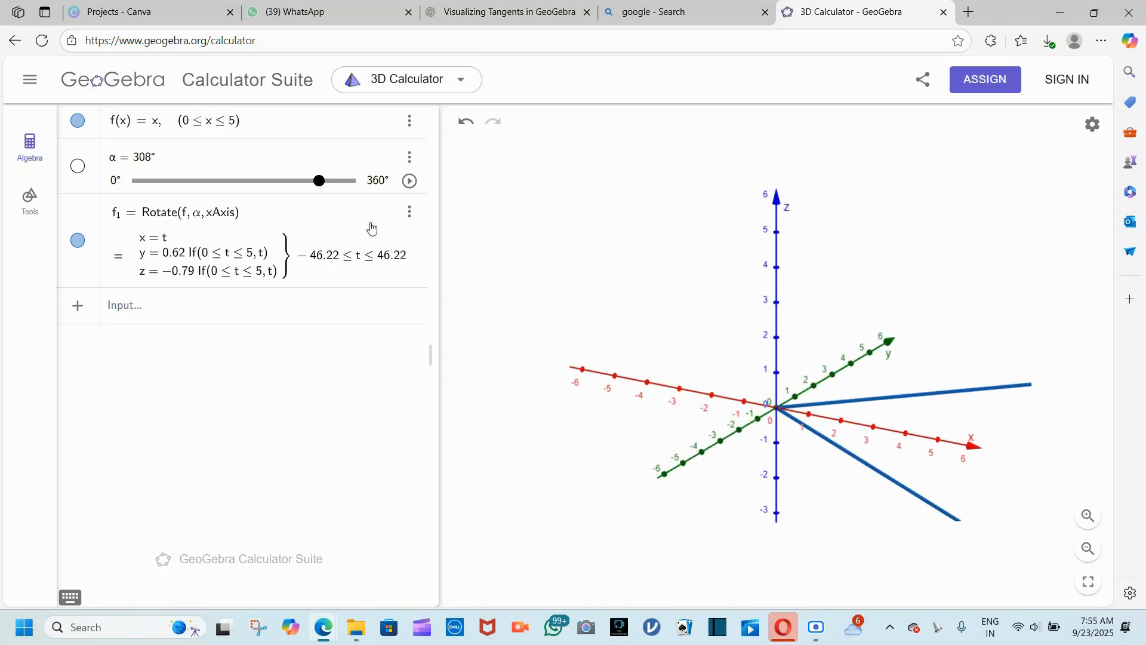
pyautogui.moveTo(321, 183); pyautogui.dragTo(314, 187)
pyautogui.moveTo(296, 186); pyautogui.dragTo(237, 94)
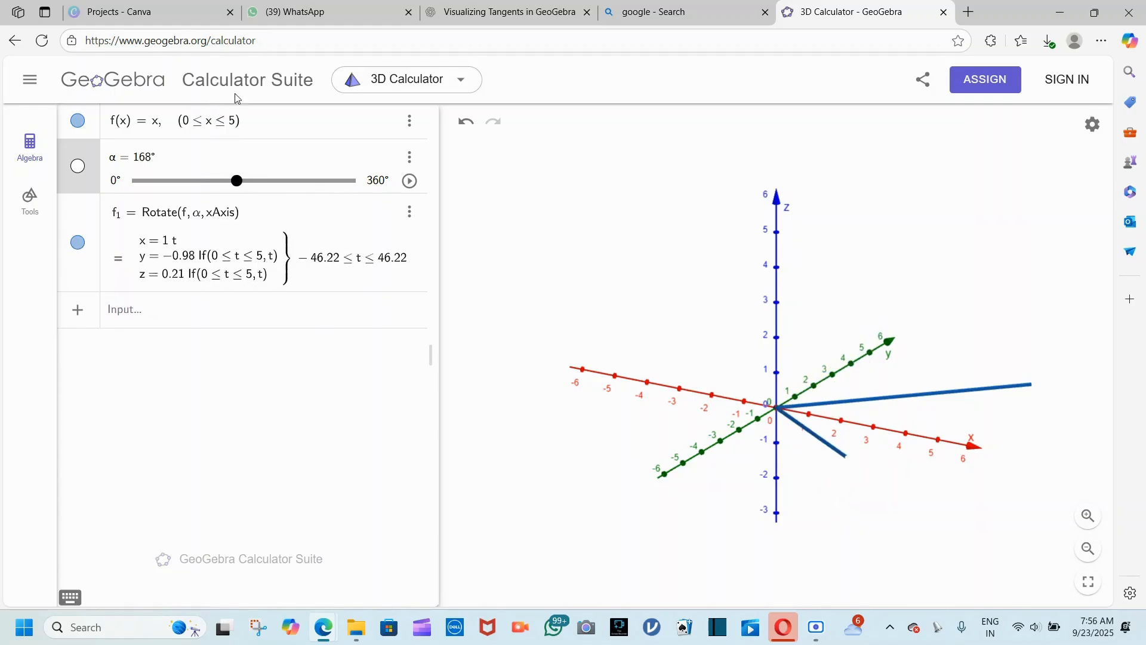
# Colour the rotated line f₁ dark red in the 3D view
pyautogui.click(827, 449)
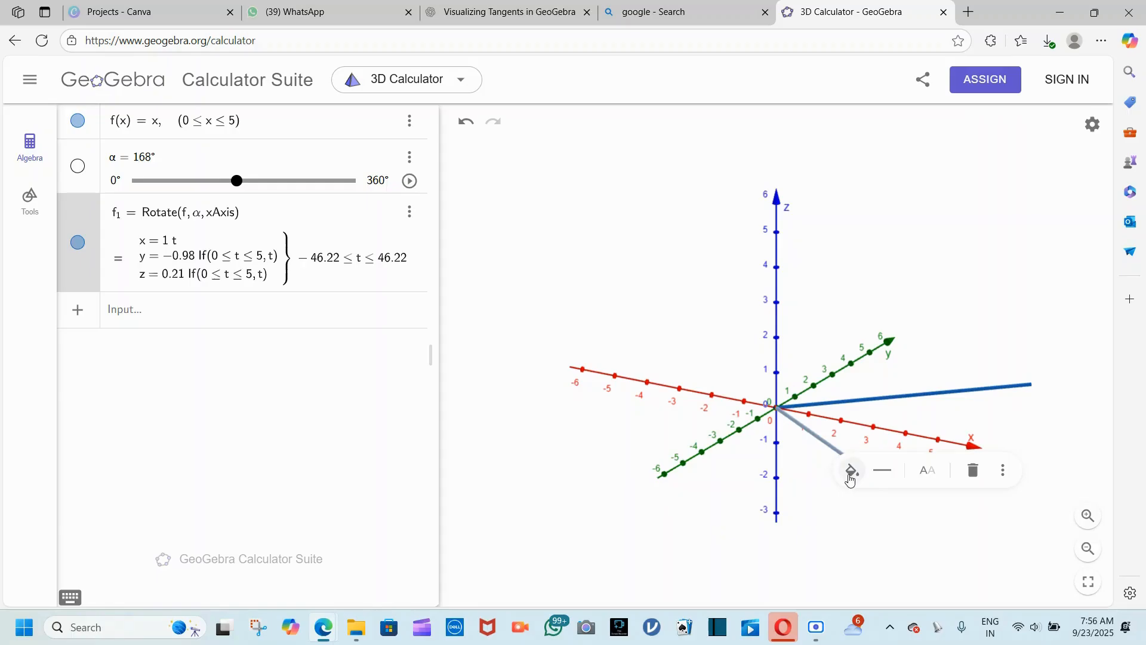
pyautogui.click(850, 476)
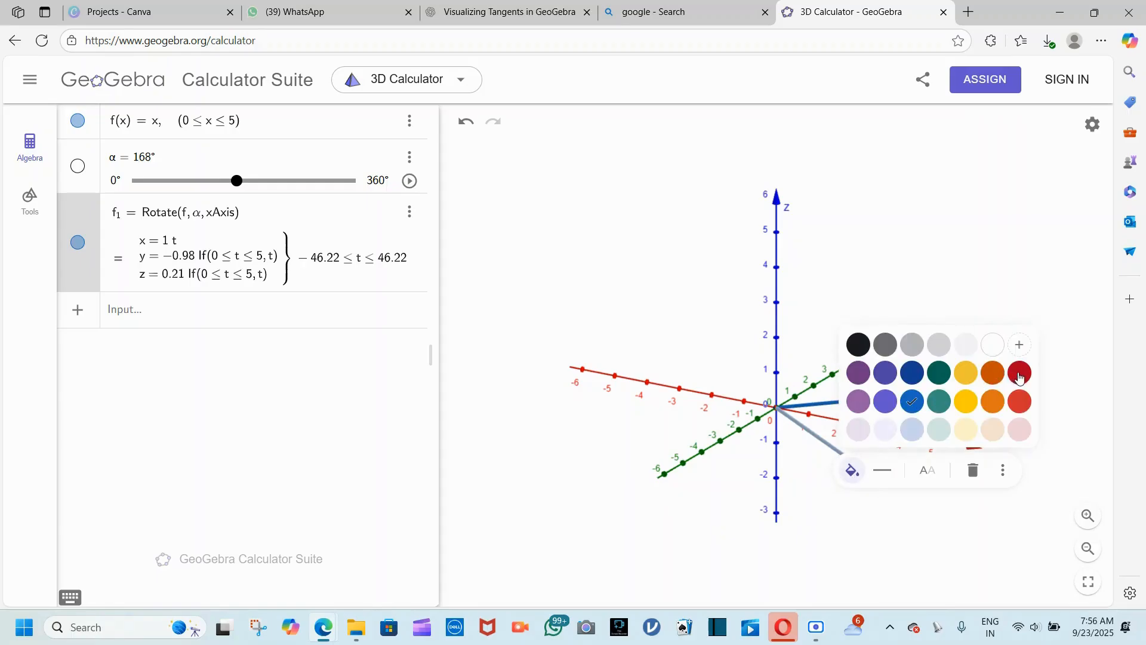
pyautogui.click(1019, 374)
pyautogui.click(965, 356)
pyautogui.moveTo(908, 536); pyautogui.dragTo(861, 531)
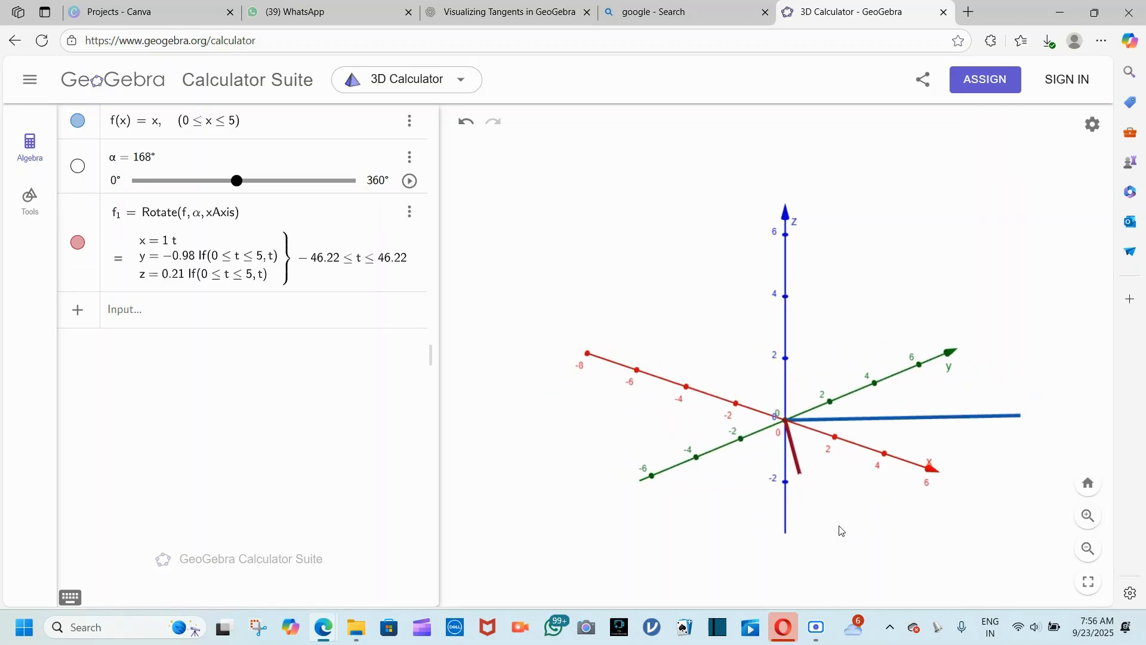
# Revolve the red line 360° about the x-axis with the Surface of Revolution tool and return to the Move tool
pyautogui.click(239, 316)
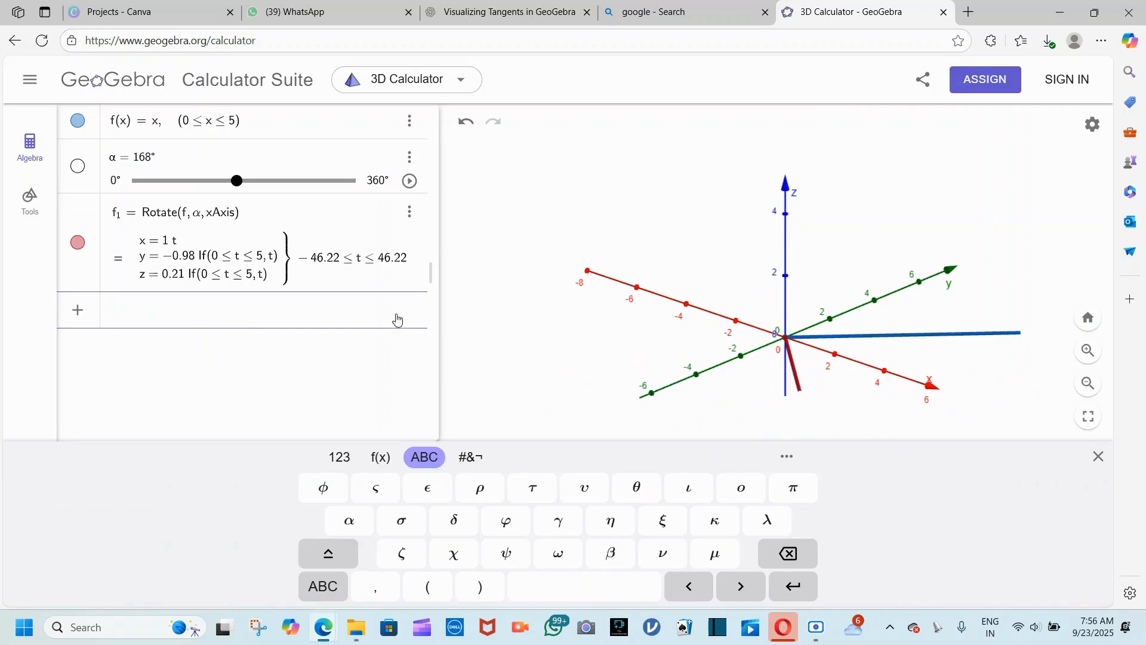
pyautogui.click(29, 197)
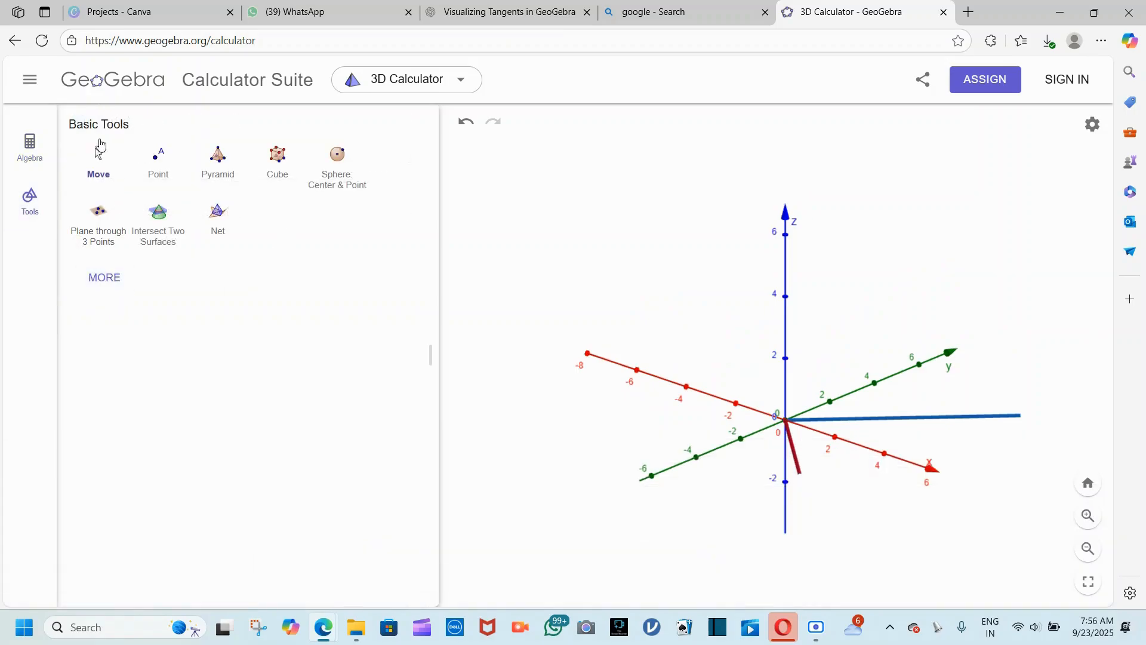
pyautogui.click(111, 277)
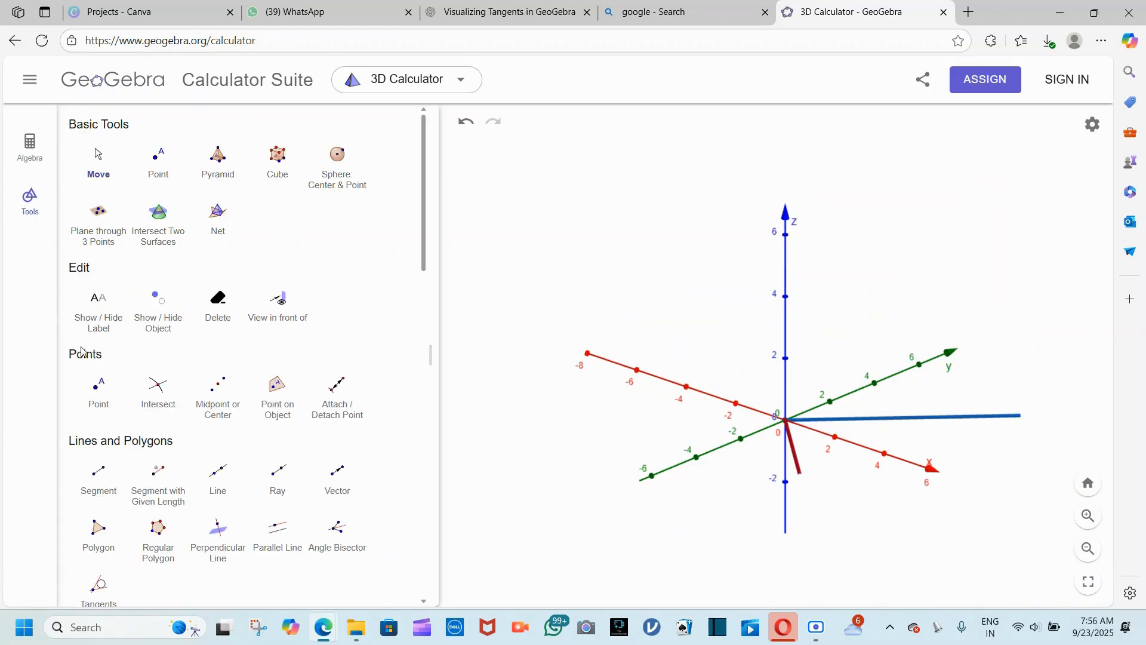
pyautogui.scroll(-2, 89, 375)
pyautogui.scroll(-4, 88, 374)
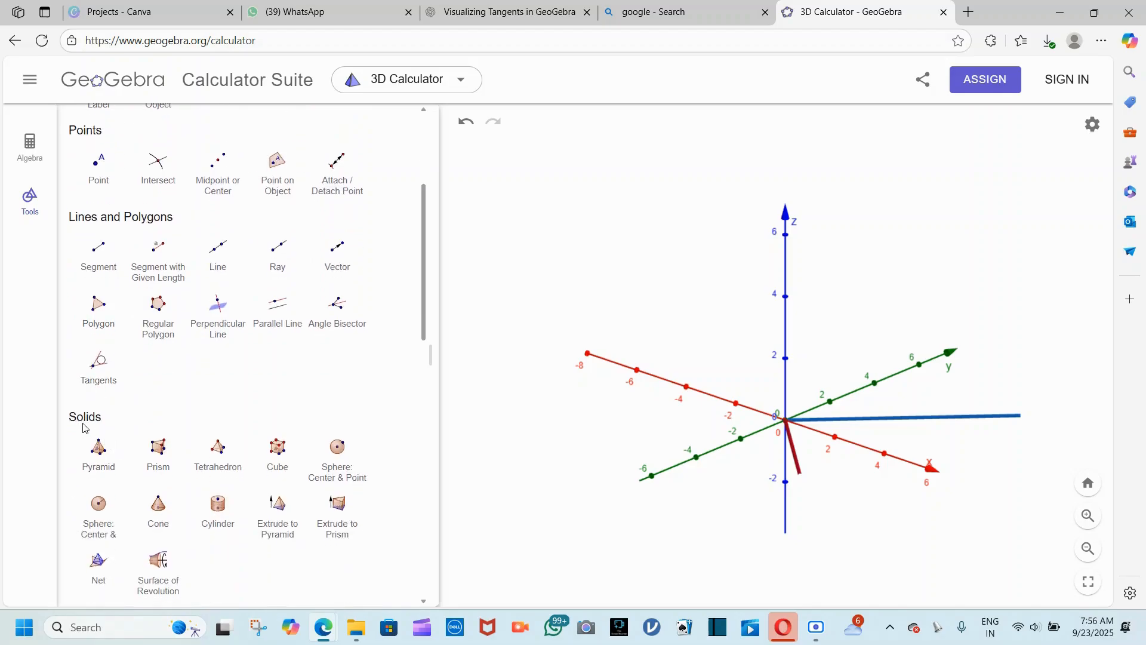
pyautogui.scroll(-2, 144, 516)
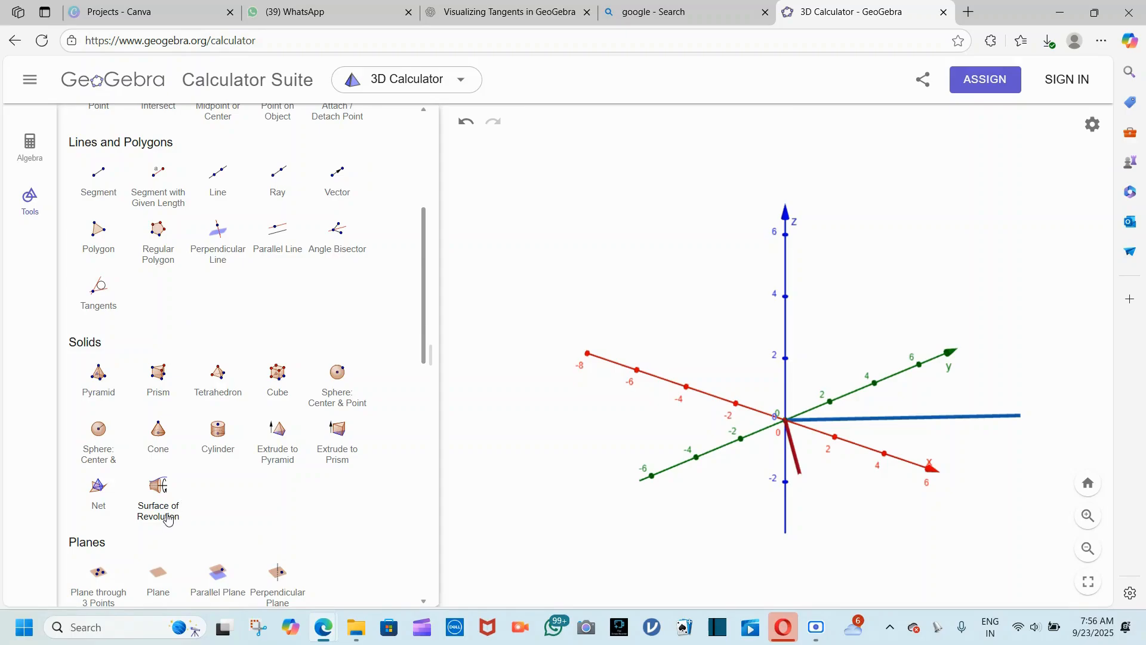
pyautogui.click(163, 488)
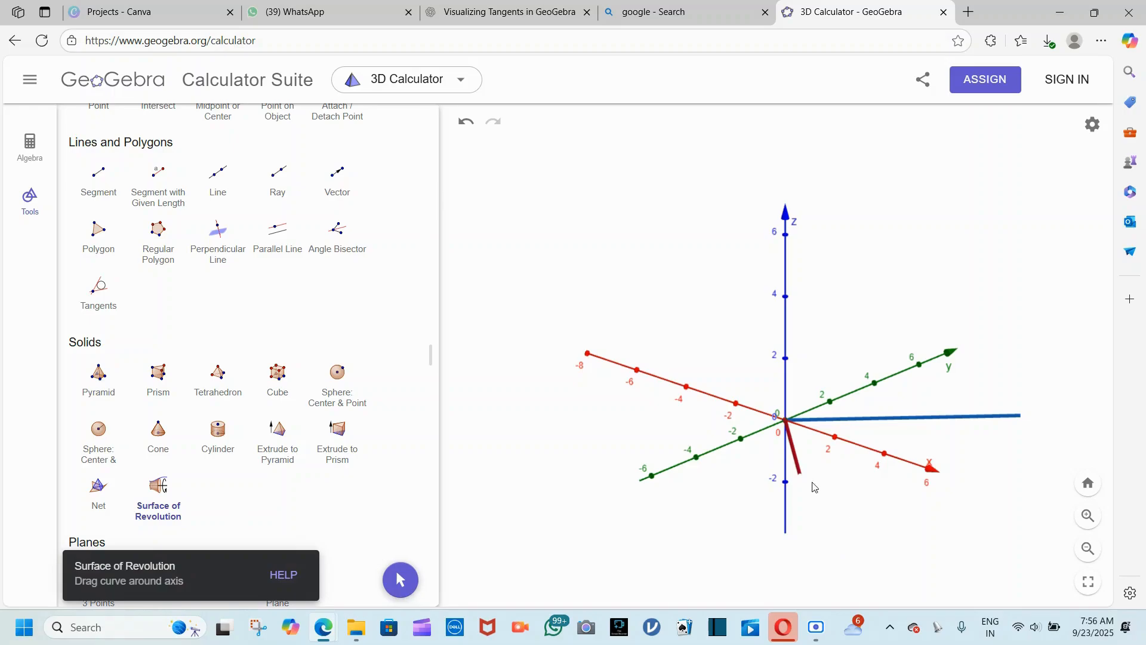
pyautogui.click(800, 469)
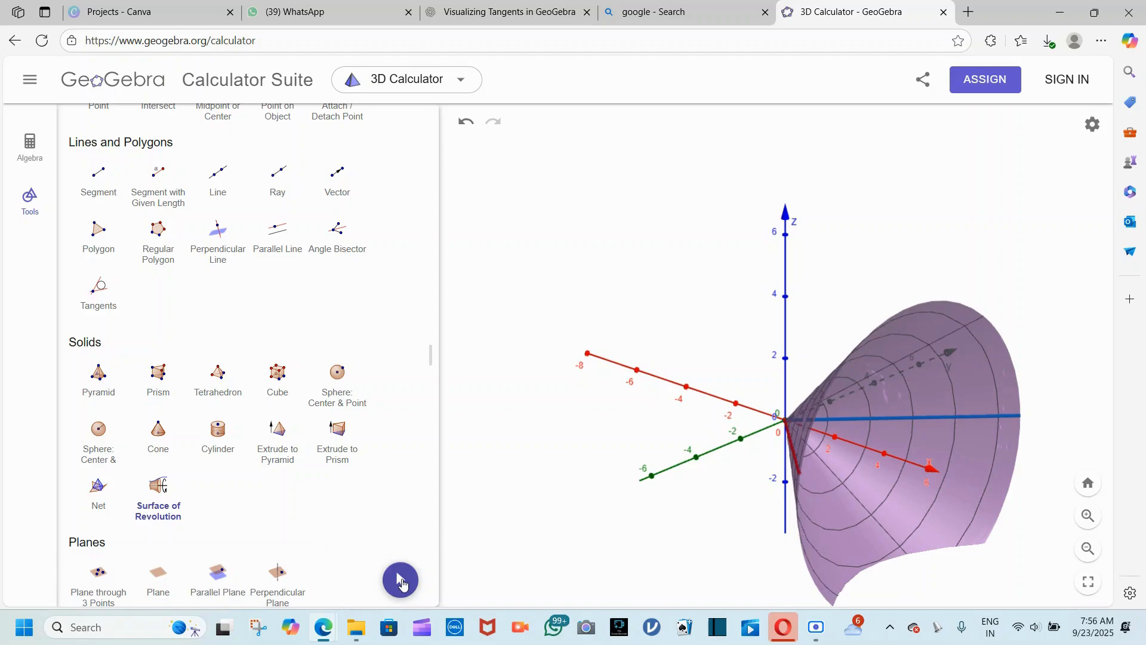
pyautogui.click(401, 582)
pyautogui.moveTo(592, 521); pyautogui.dragTo(639, 550)
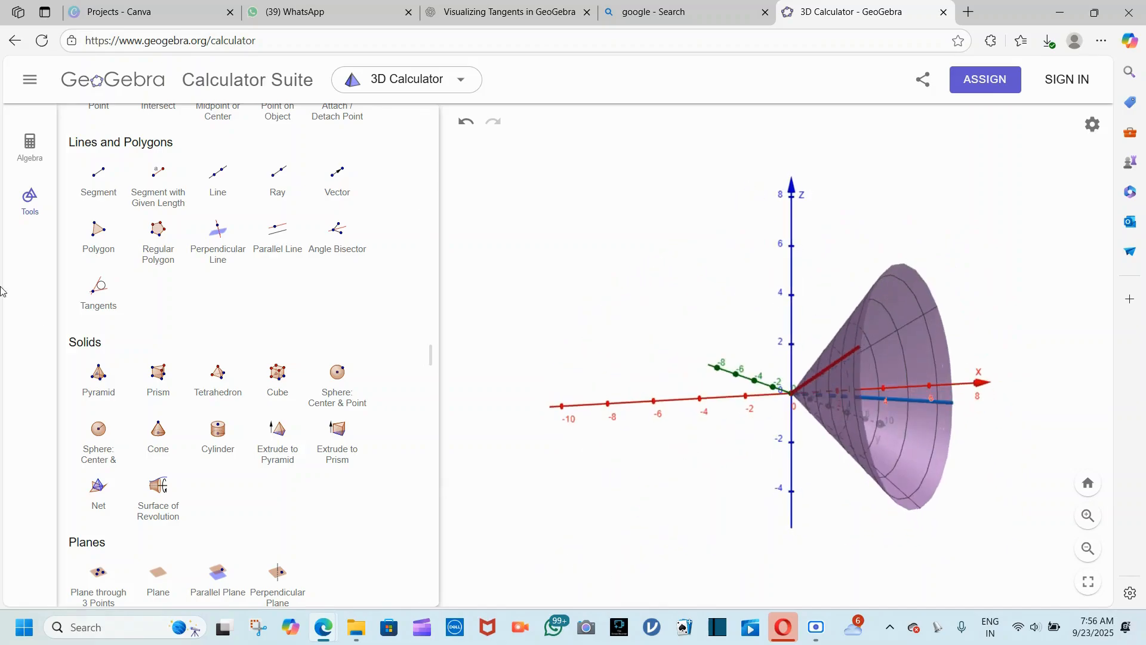
# Return to the algebra list, animate the angle α and stop it at 278°
pyautogui.click(28, 159)
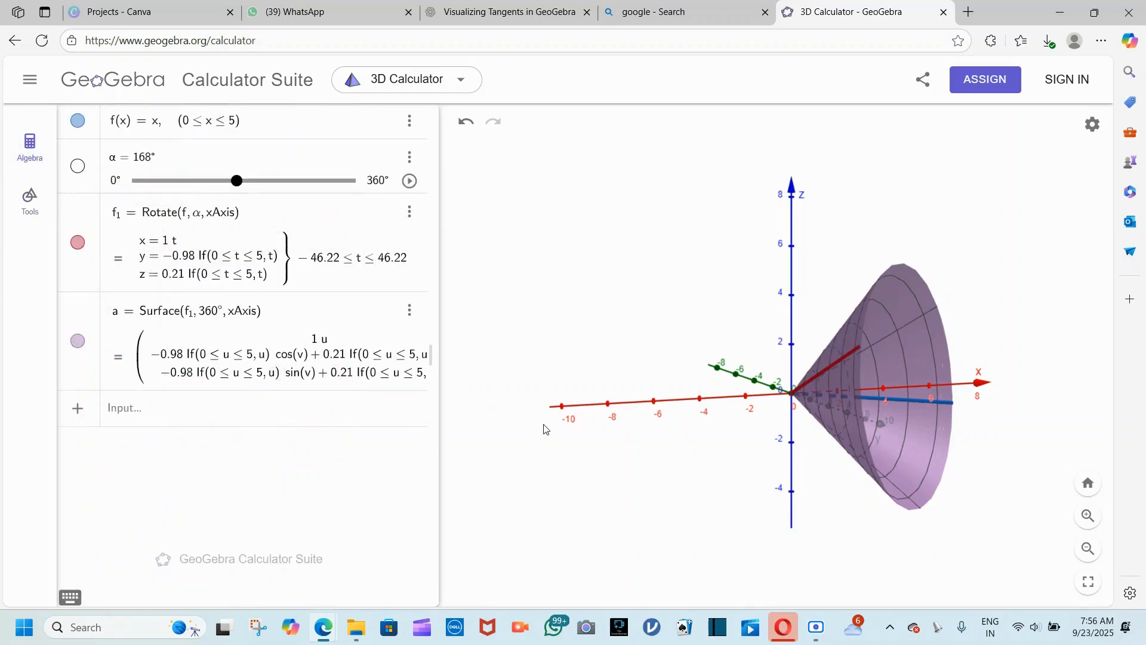
pyautogui.moveTo(541, 348); pyautogui.dragTo(567, 357)
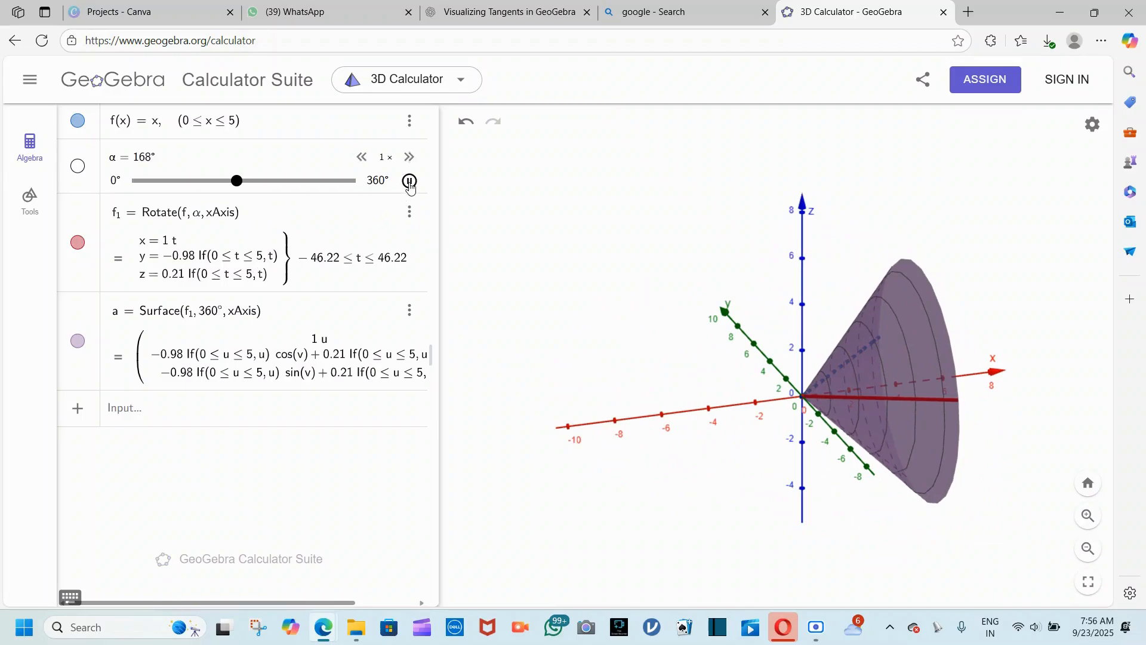
pyautogui.moveTo(661, 473); pyautogui.dragTo(616, 463)
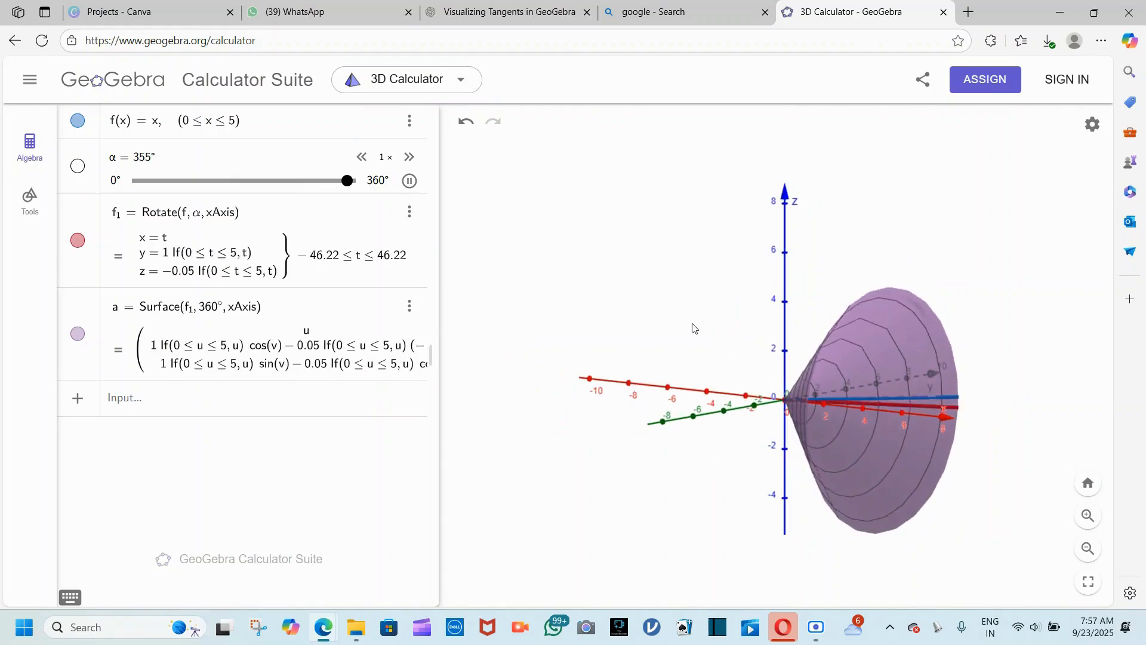
pyautogui.click(410, 180)
pyautogui.moveTo(588, 299); pyautogui.dragTo(617, 305)
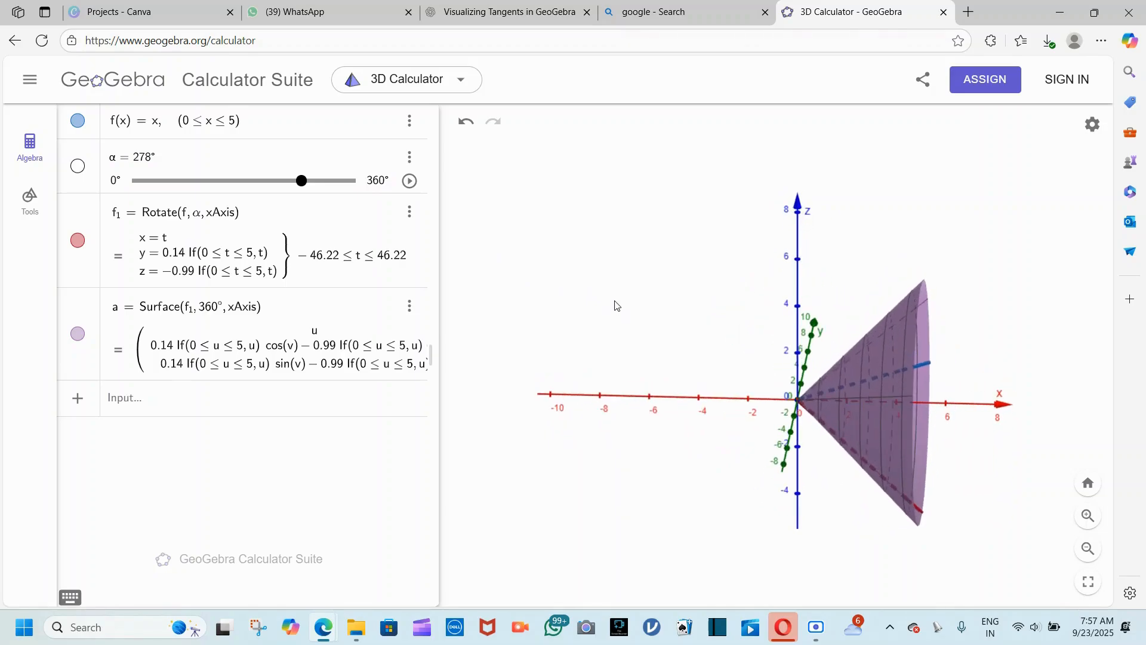
# Change the upper limit of the function f to 4 so that its domain is 0 ≤ x ≤ 4
pyautogui.click(208, 127)
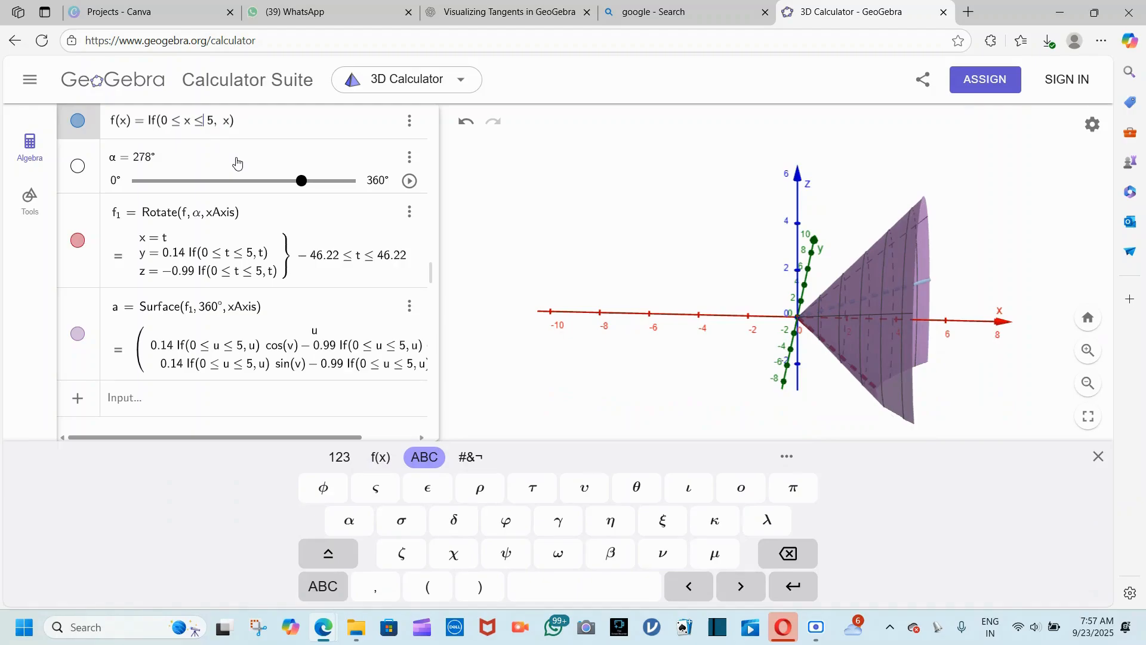
pyautogui.press('BackSpace')
pyautogui.write('4')
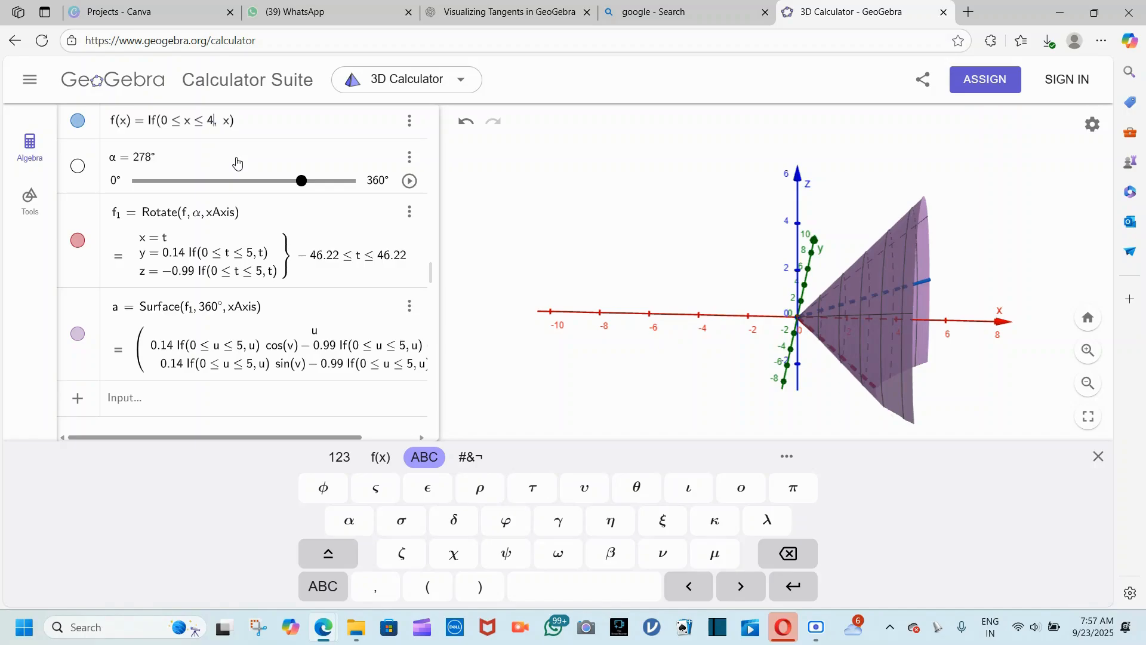
pyautogui.press('Return')
pyautogui.moveTo(809, 377); pyautogui.dragTo(887, 461)
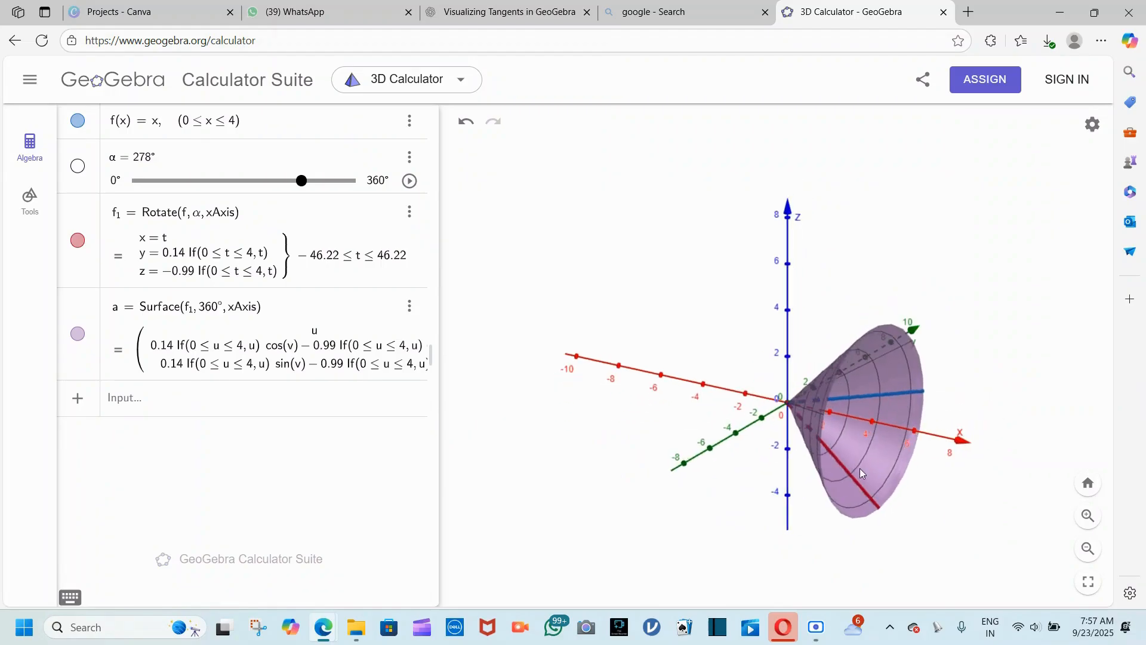
# Begin a new entry V as π multiplied by the Integral command with function, start x-value and end x-value
pyautogui.click(233, 403)
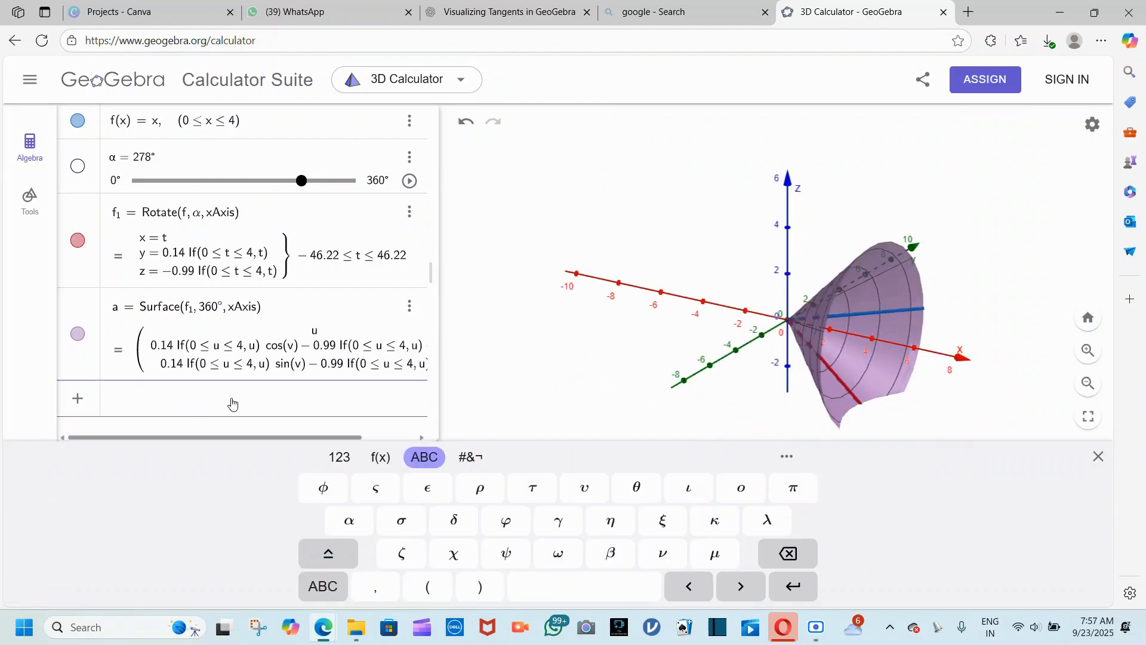
pyautogui.write('V =')
pyautogui.click(339, 457)
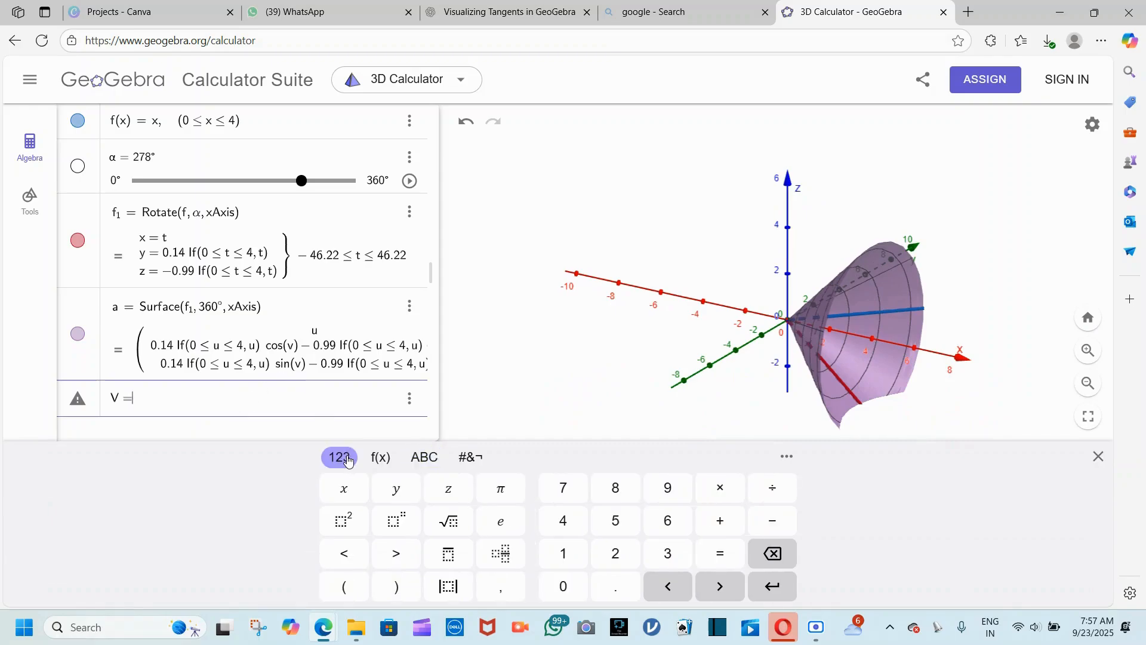
pyautogui.click(501, 490)
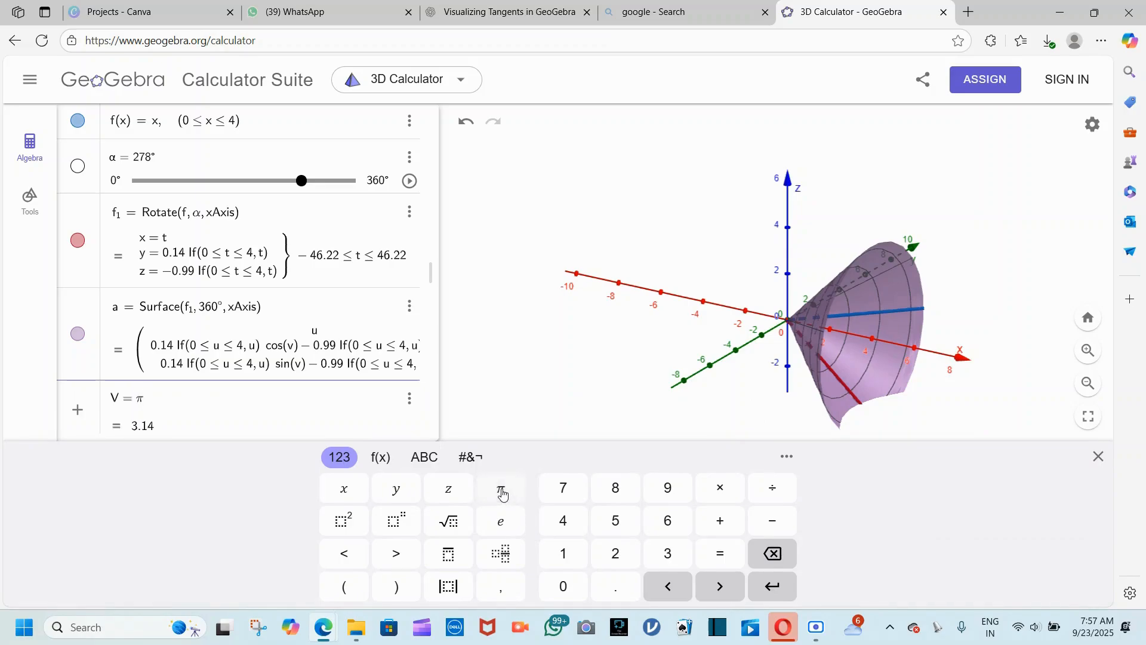
pyautogui.click(723, 495)
pyautogui.click(424, 457)
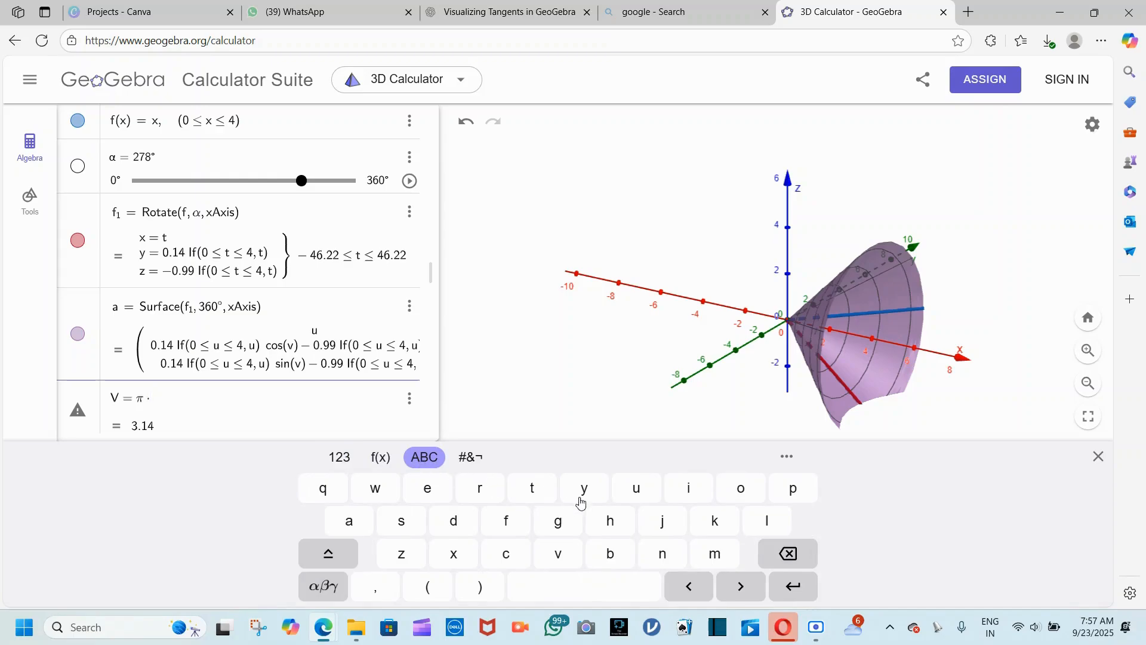
pyautogui.click(686, 490)
pyautogui.click(659, 551)
pyautogui.click(532, 493)
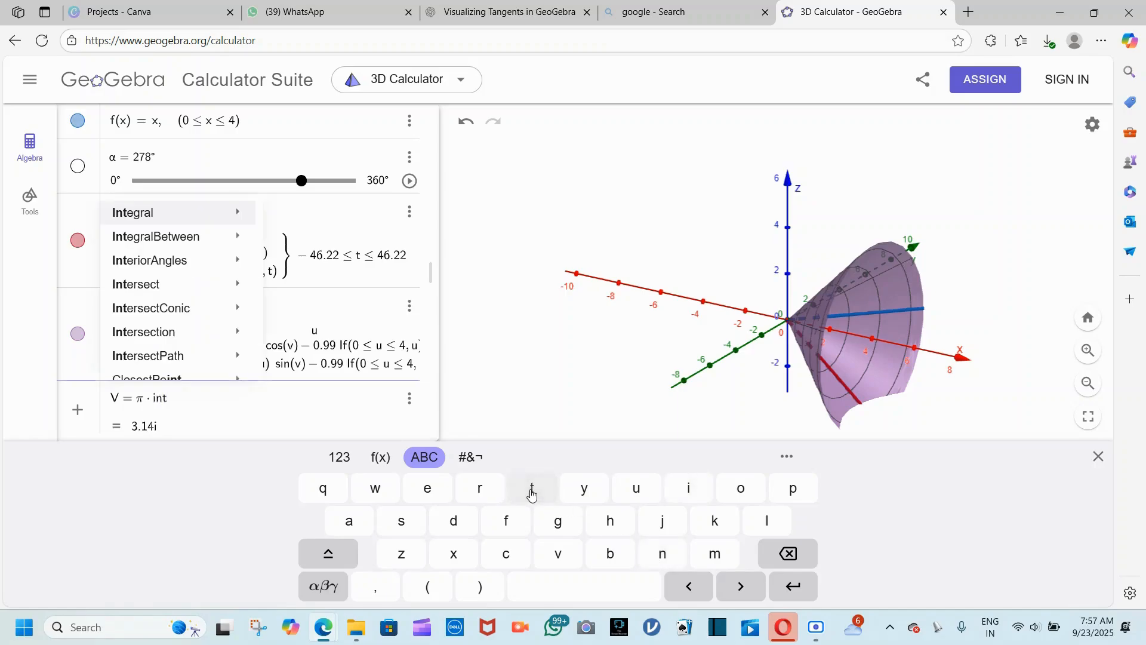
pyautogui.moveTo(222, 226)
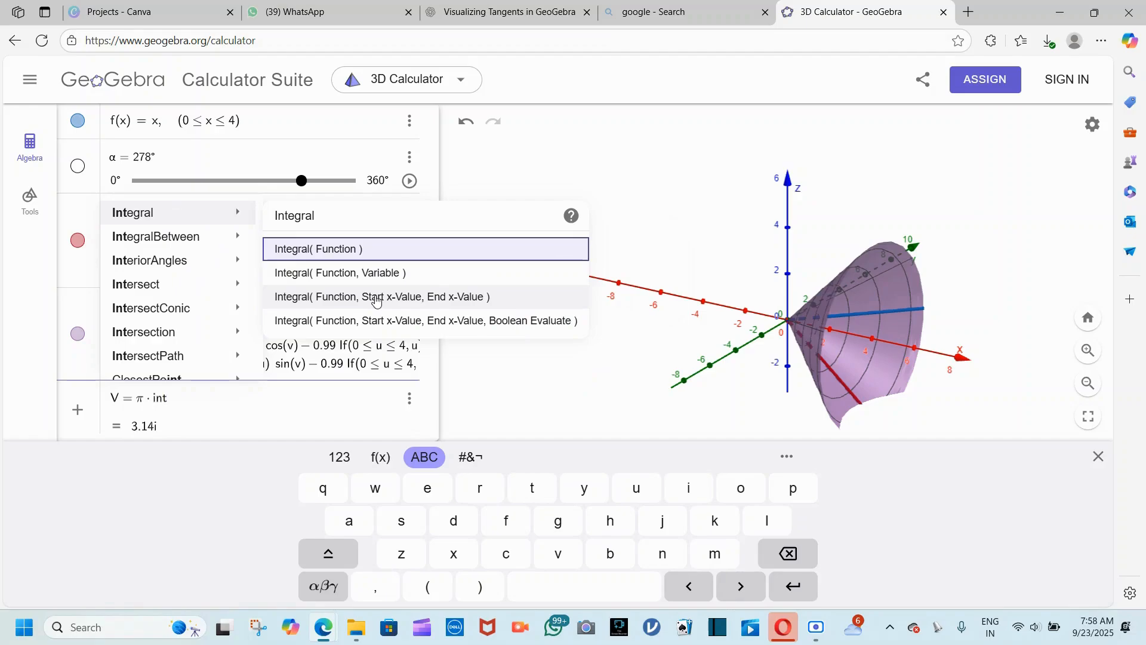
pyautogui.click(415, 304)
# Complete the integral in V with the function f², start value 0 and end value 4, and evaluate it
pyautogui.write('f, ,')
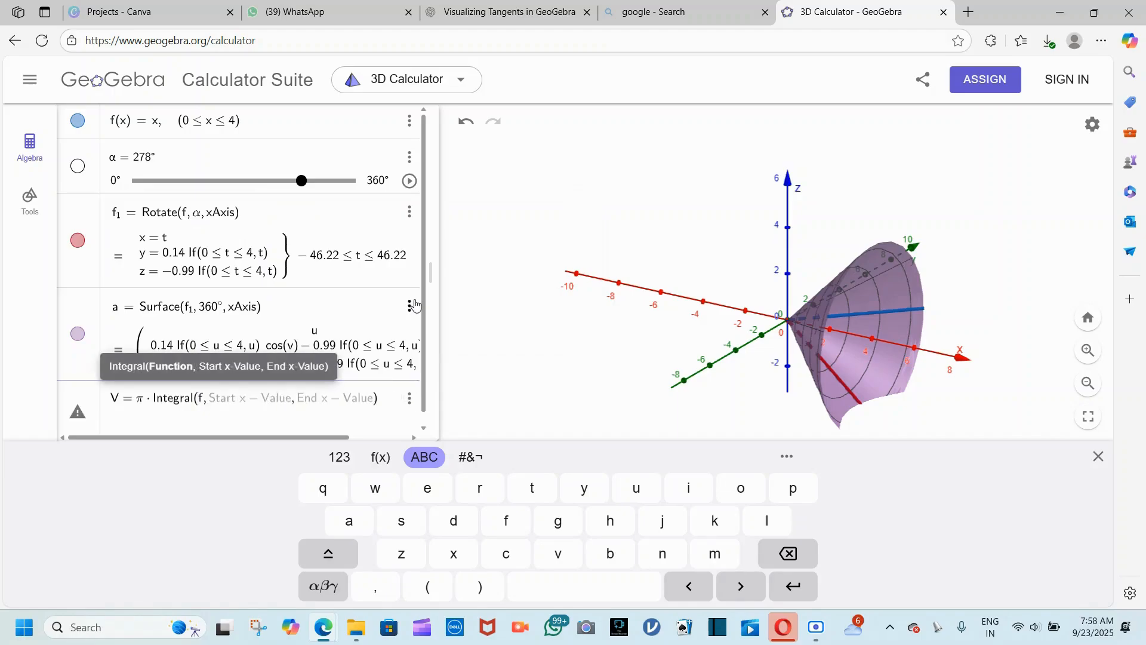
pyautogui.write('^')
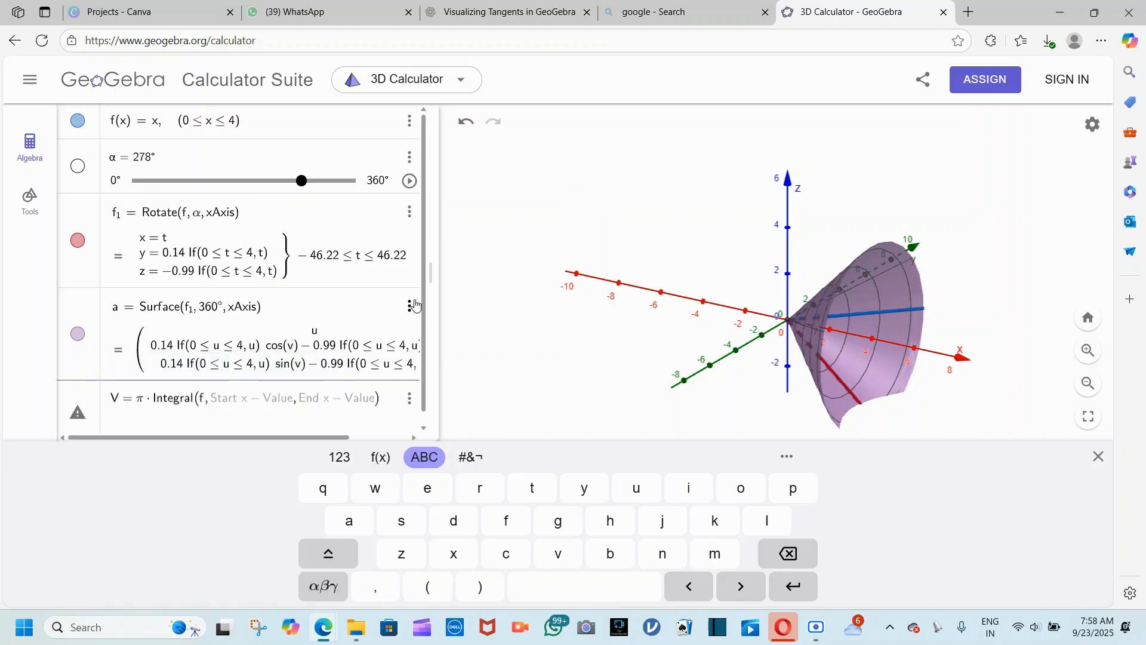
pyautogui.write('2')
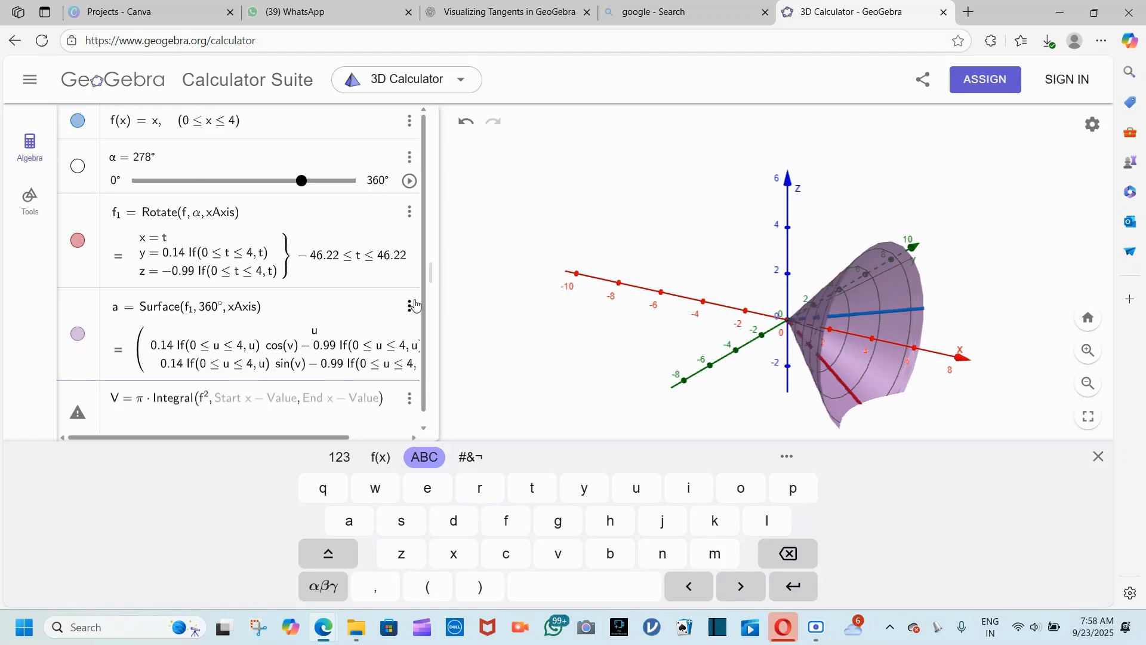
pyautogui.press('Right')
pyautogui.press('Right')
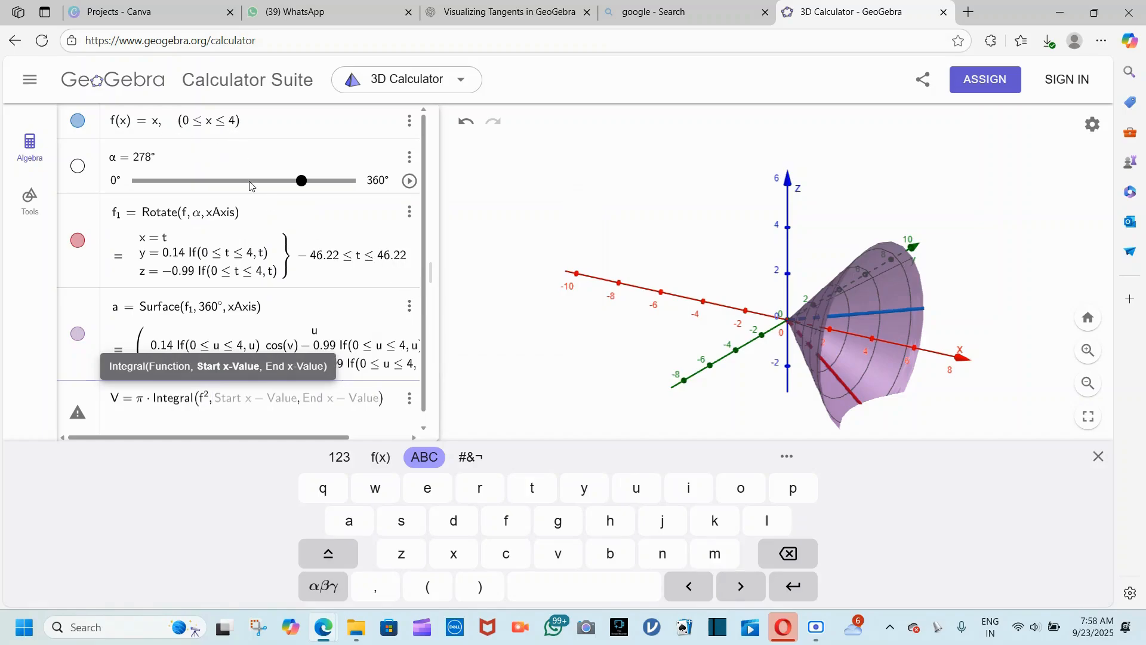
pyautogui.write('0, 4')
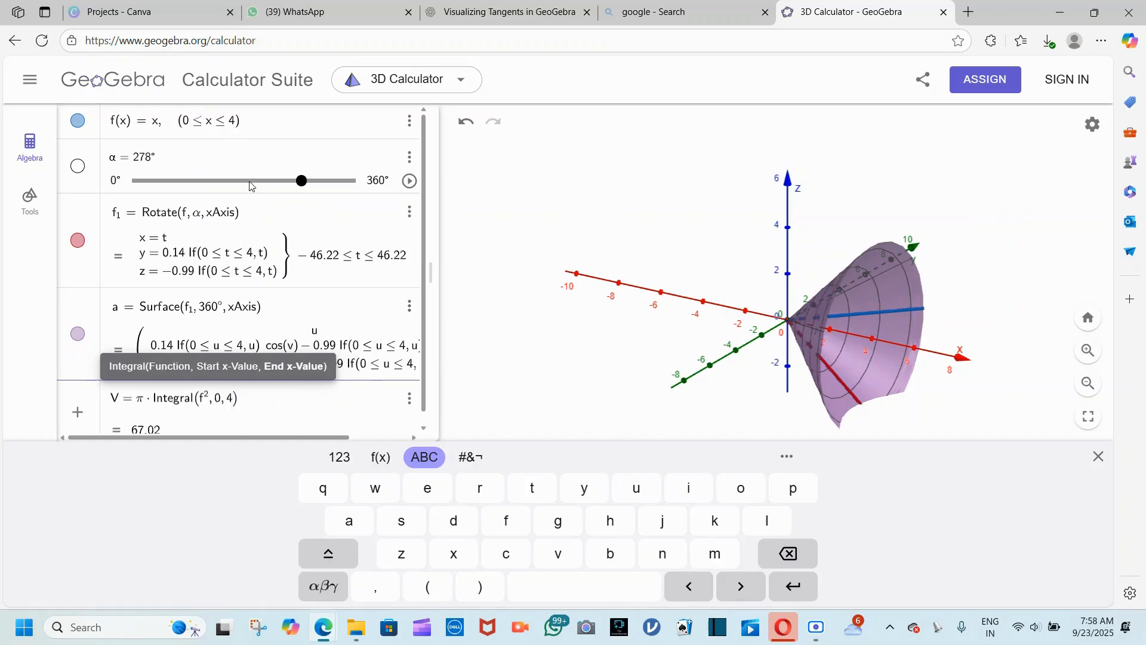
pyautogui.press('Return')
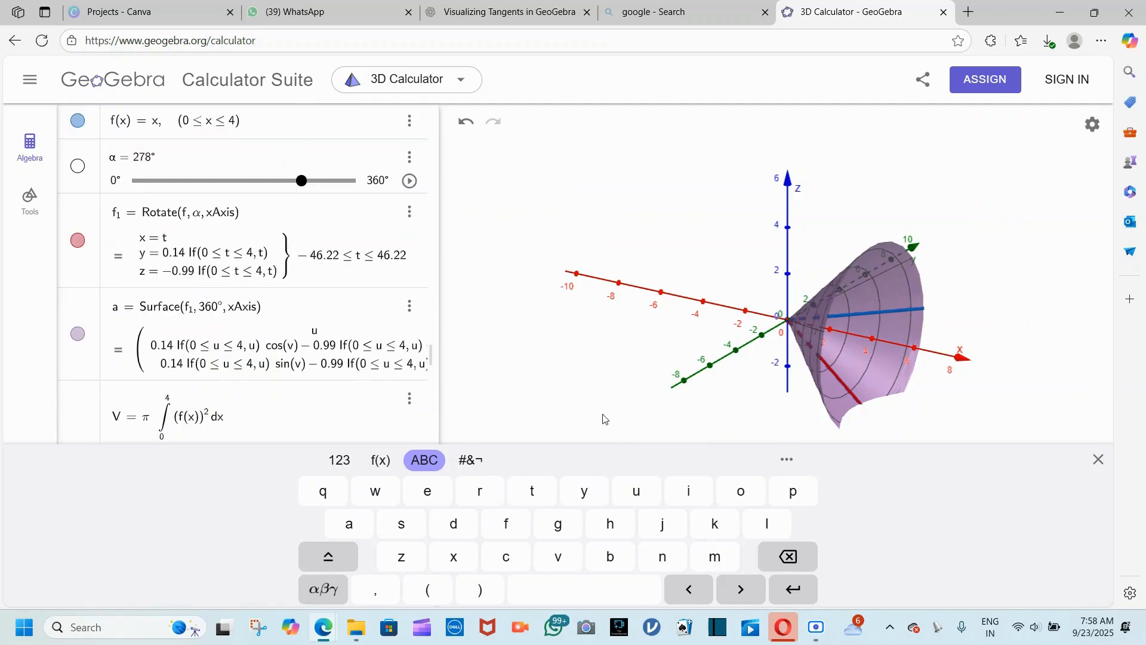
pyautogui.click(558, 401)
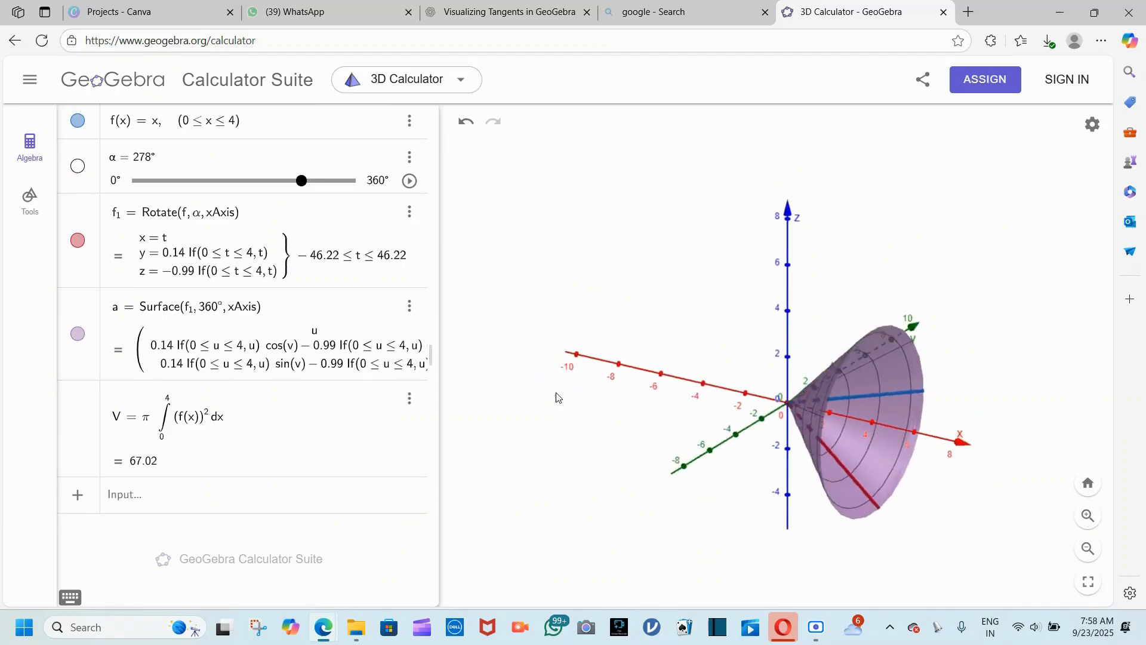